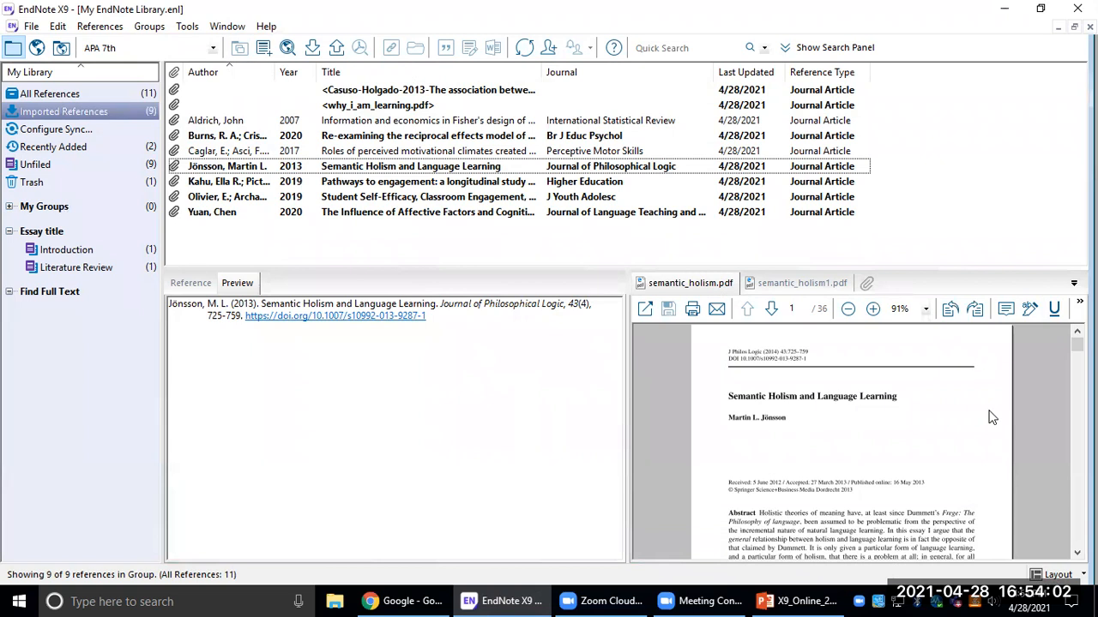
# Show the reference fields of the imported "The association between ac.pdf" record and copy the article's full title from its attached PDF.
pyautogui.click(446, 104)
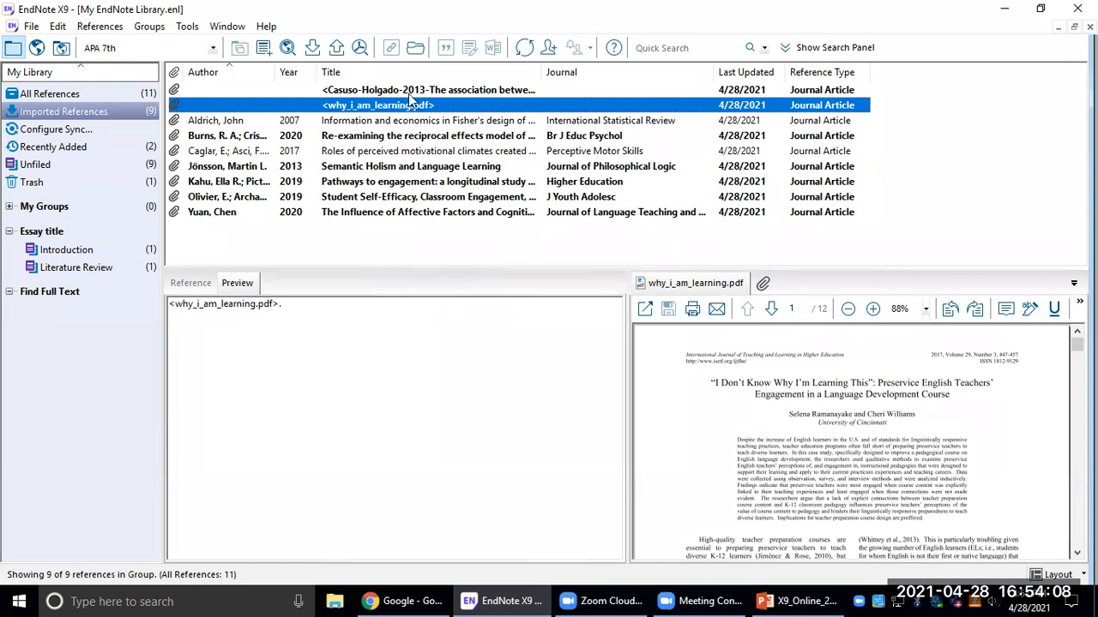
pyautogui.click(193, 283)
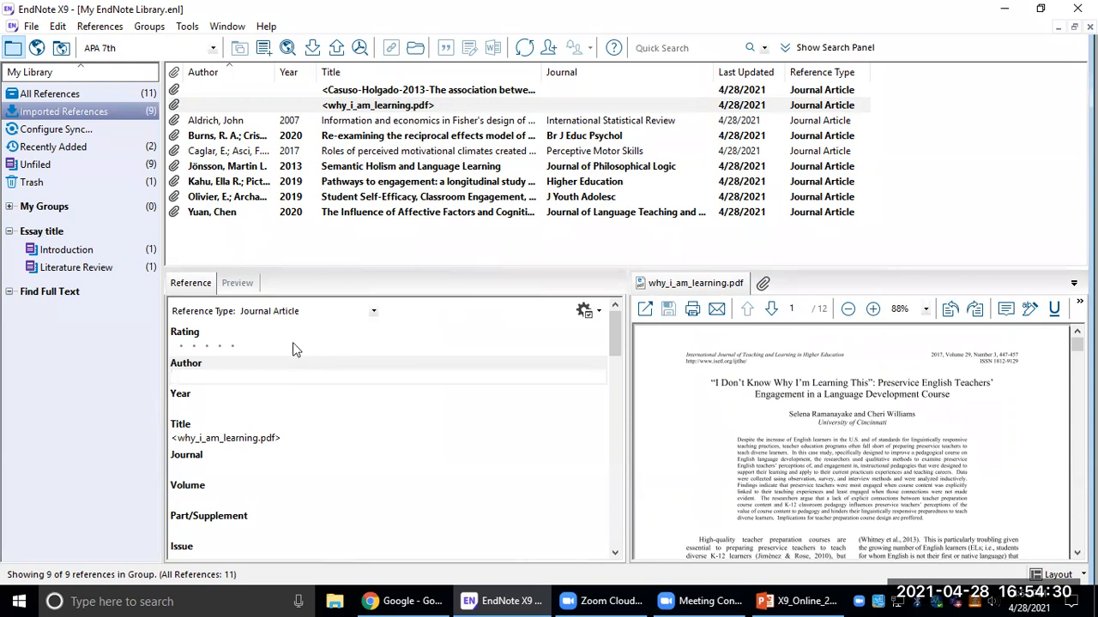
pyautogui.click(403, 91)
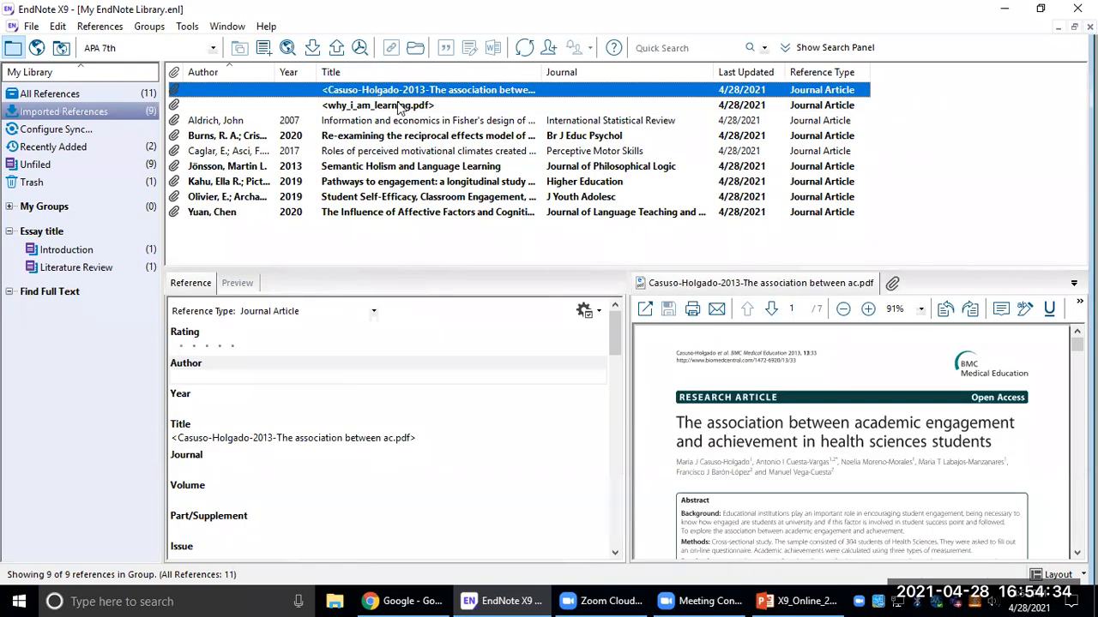
pyautogui.click(695, 430)
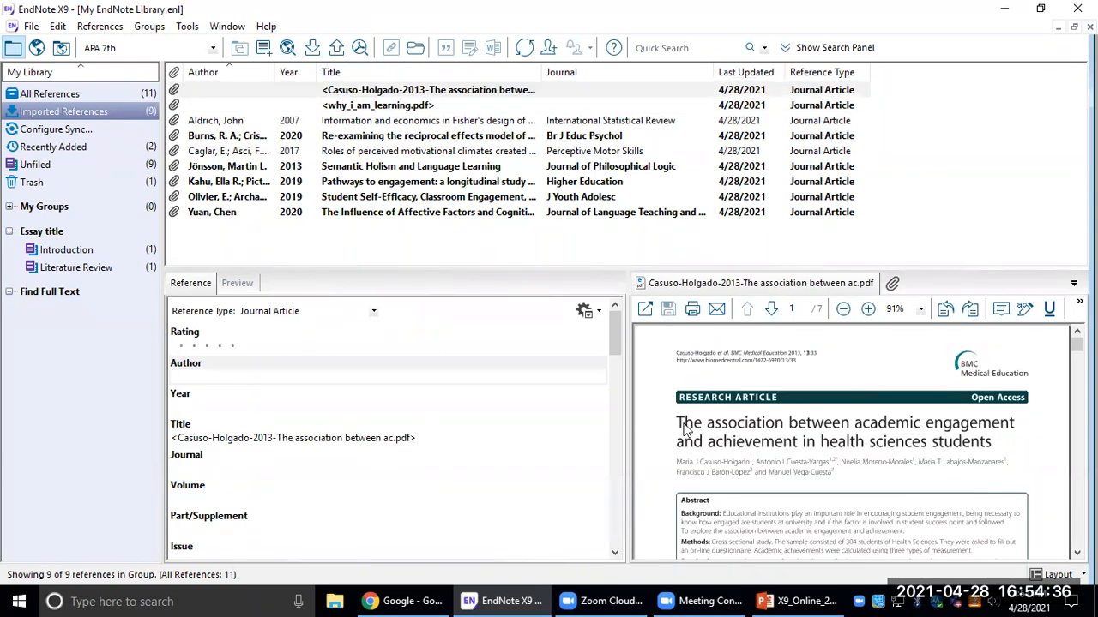
pyautogui.moveTo(678, 423); pyautogui.dragTo(995, 445)
pyautogui.hotkey('ctrl', 'c')
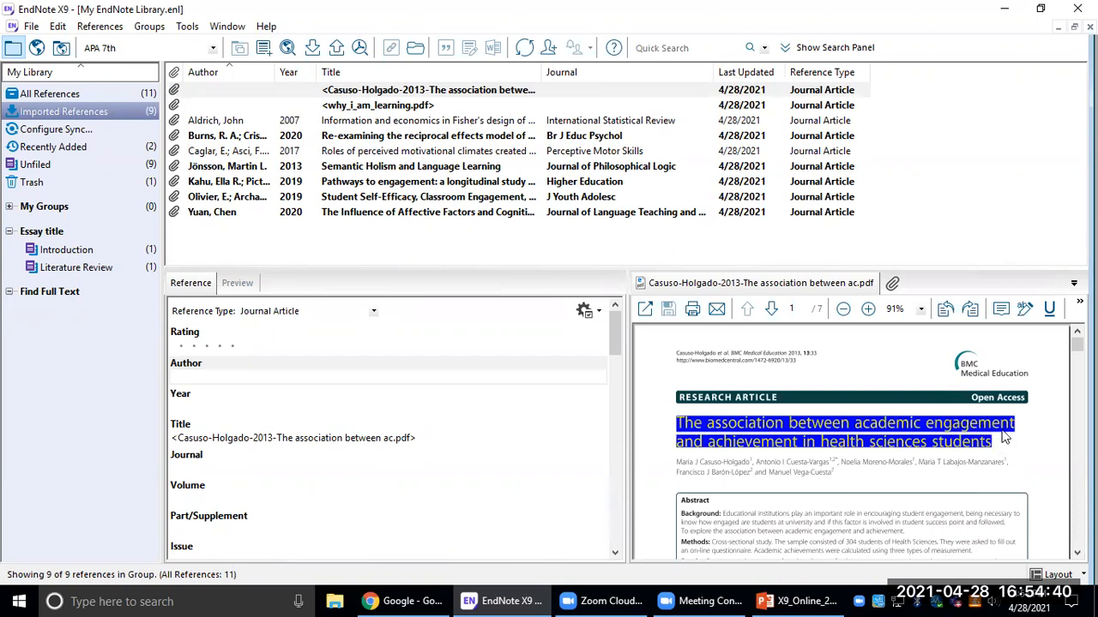
# Switch to Chrome, search Google for the copied article title and open the BMC Medical Education article page.
pyautogui.click(411, 601)
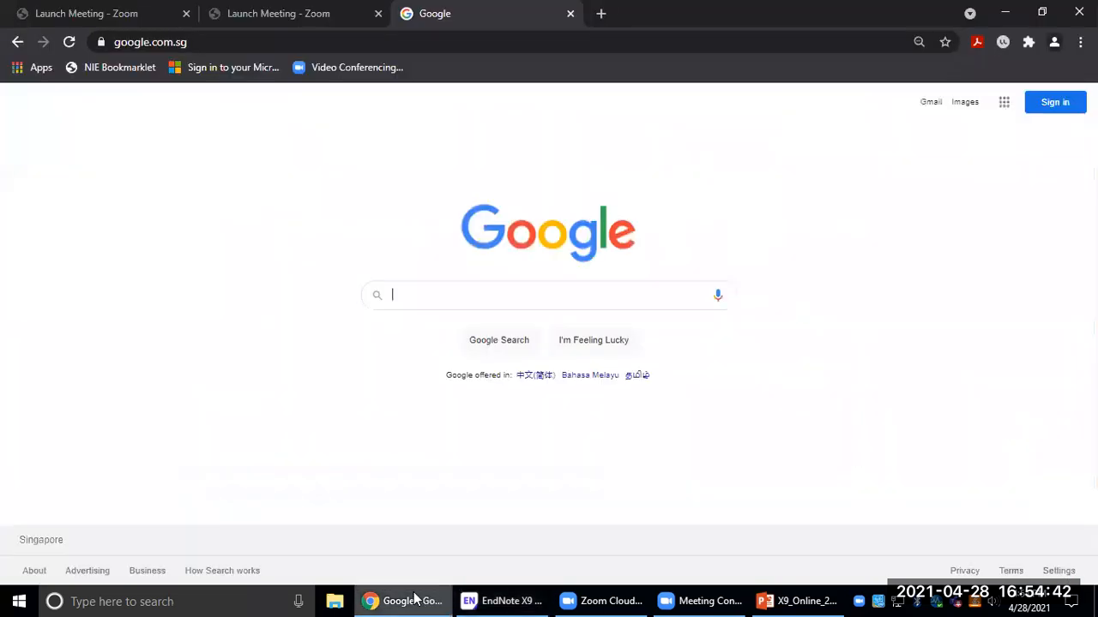
pyautogui.hotkey('ctrl', 'v')
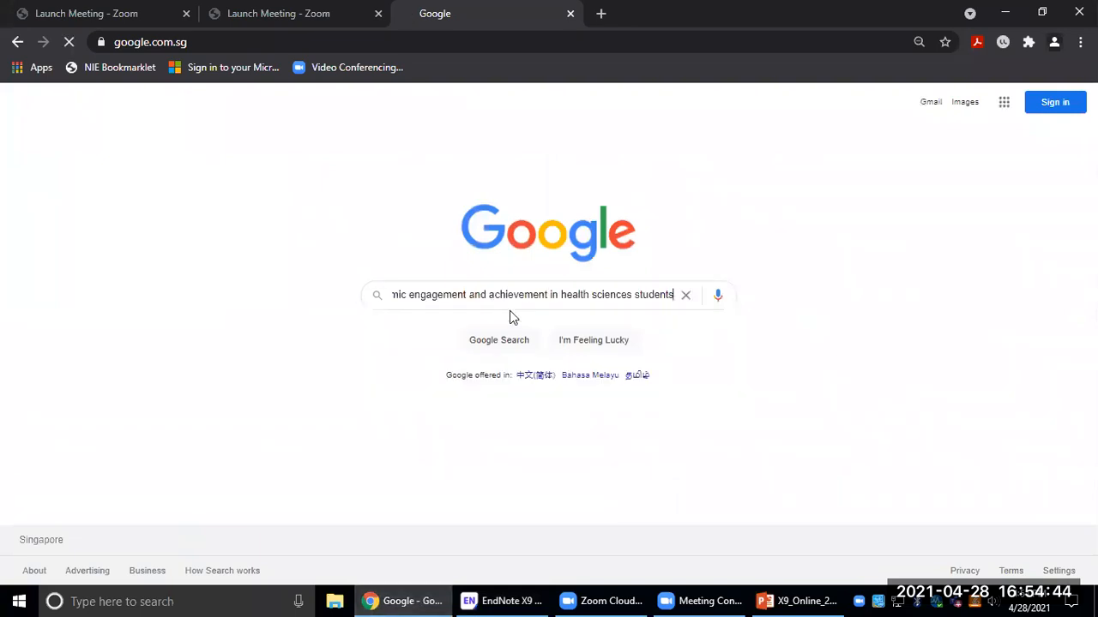
pyautogui.press('Return')
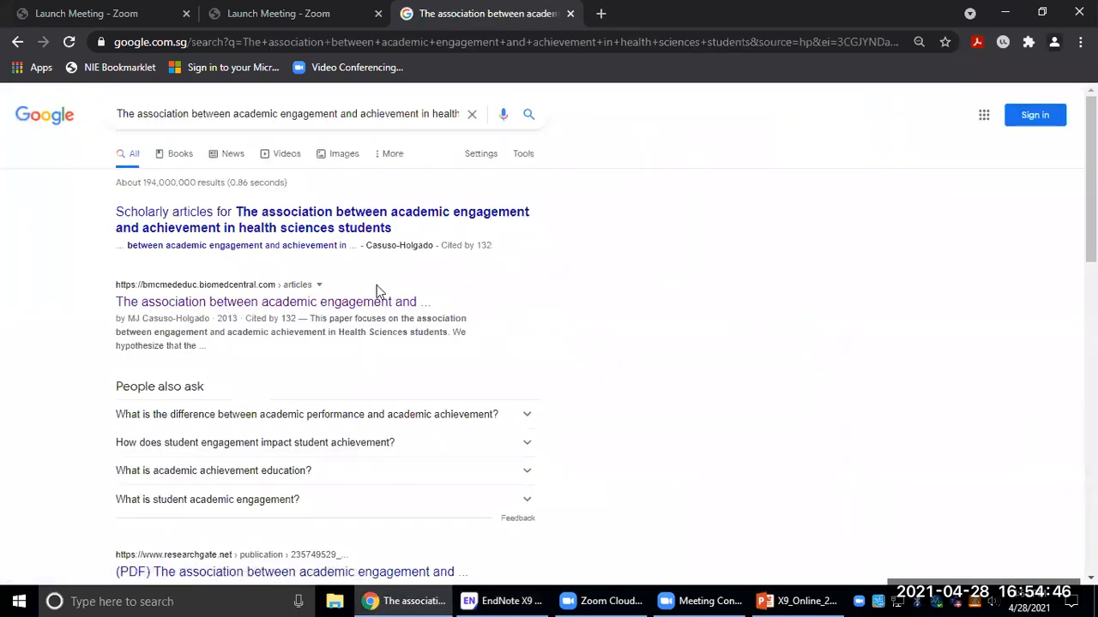
pyautogui.click(376, 305)
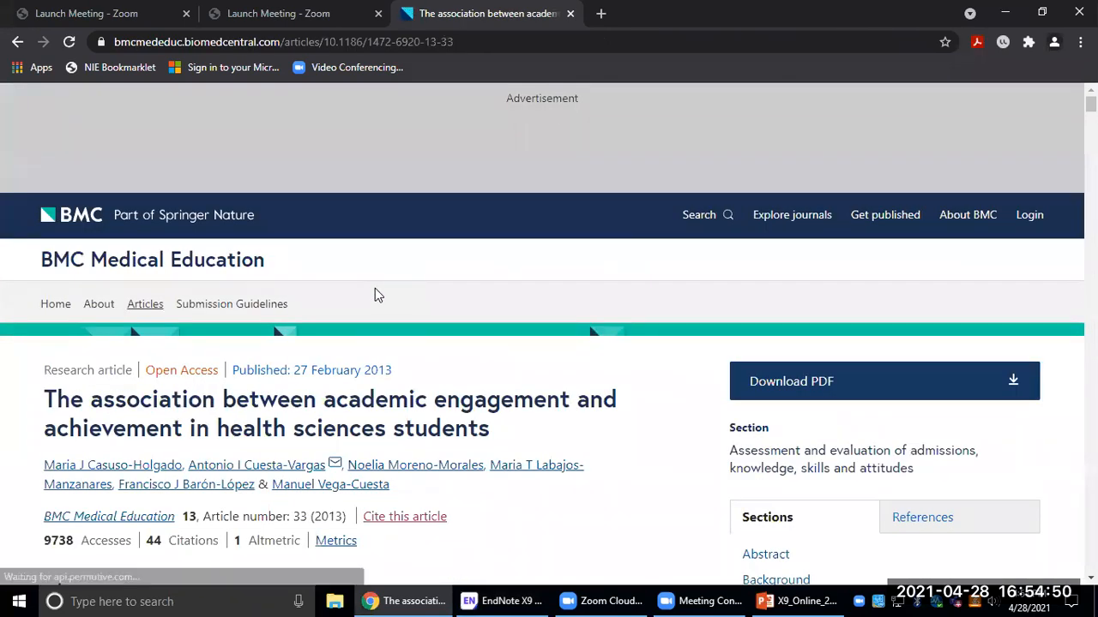
pyautogui.scroll(-1, 421, 218)
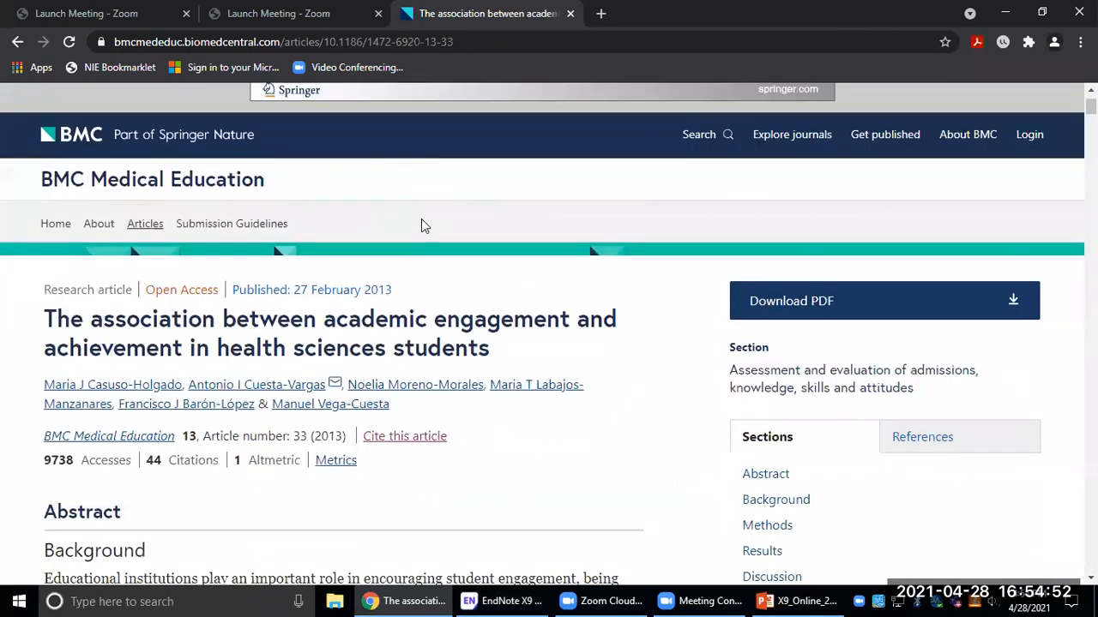
pyautogui.scroll(-1, 421, 222)
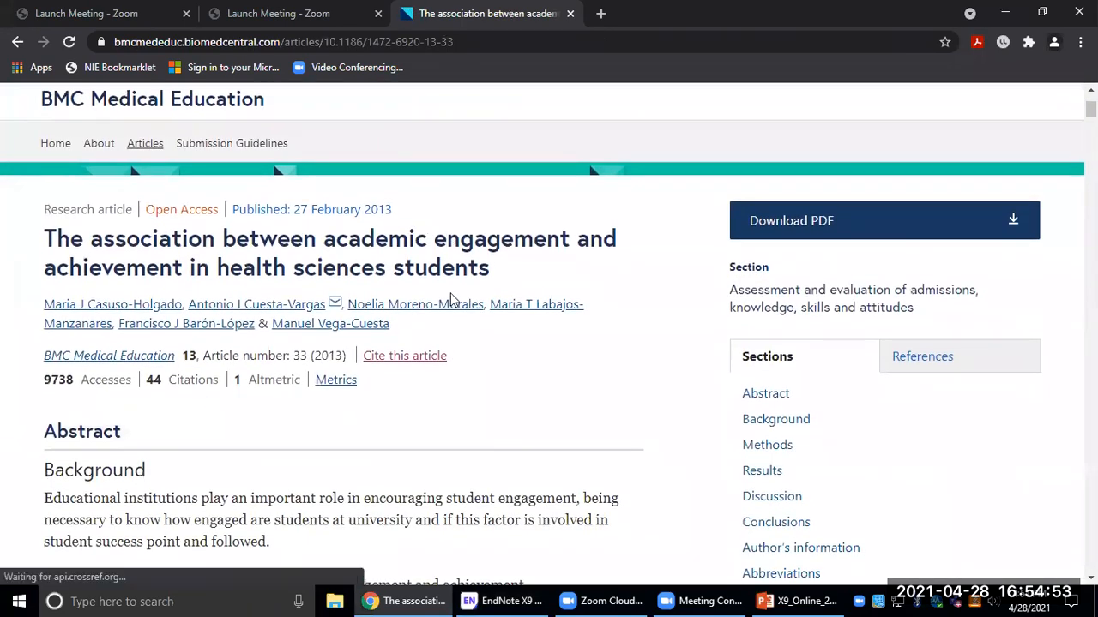
pyautogui.click(423, 364)
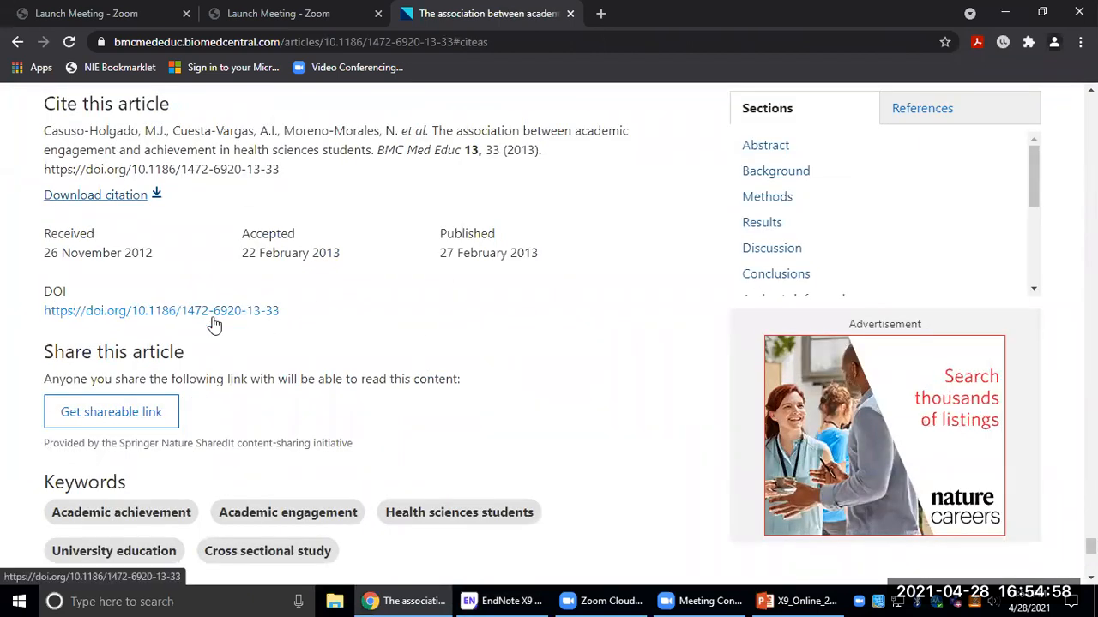
pyautogui.moveTo(283, 169); pyautogui.dragTo(133, 169)
pyautogui.hotkey('ctrl', 'c')
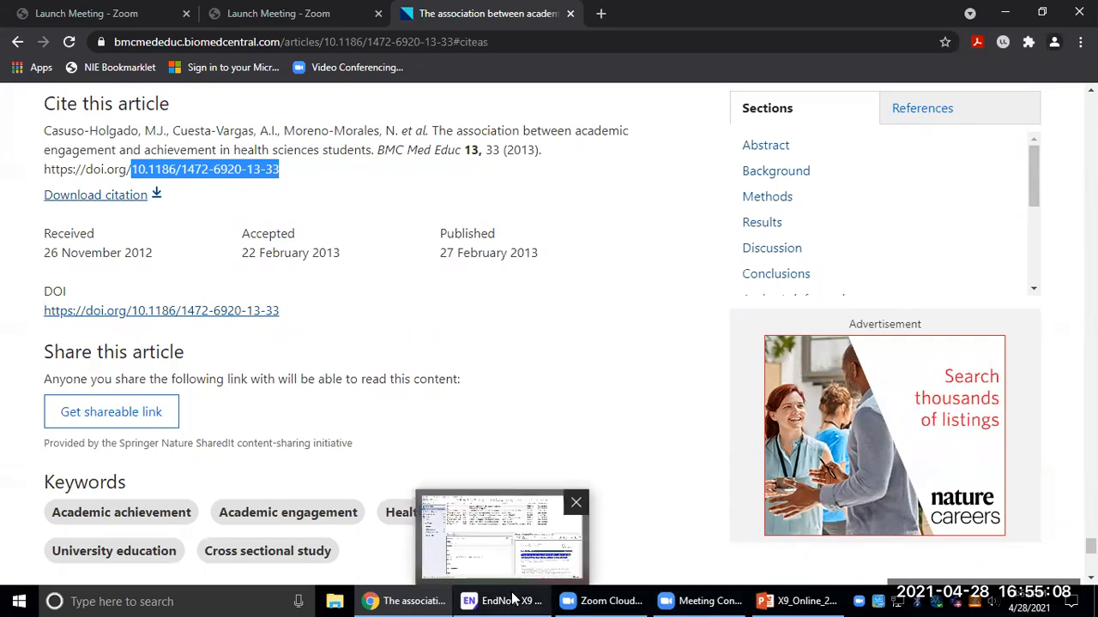
pyautogui.click(512, 600)
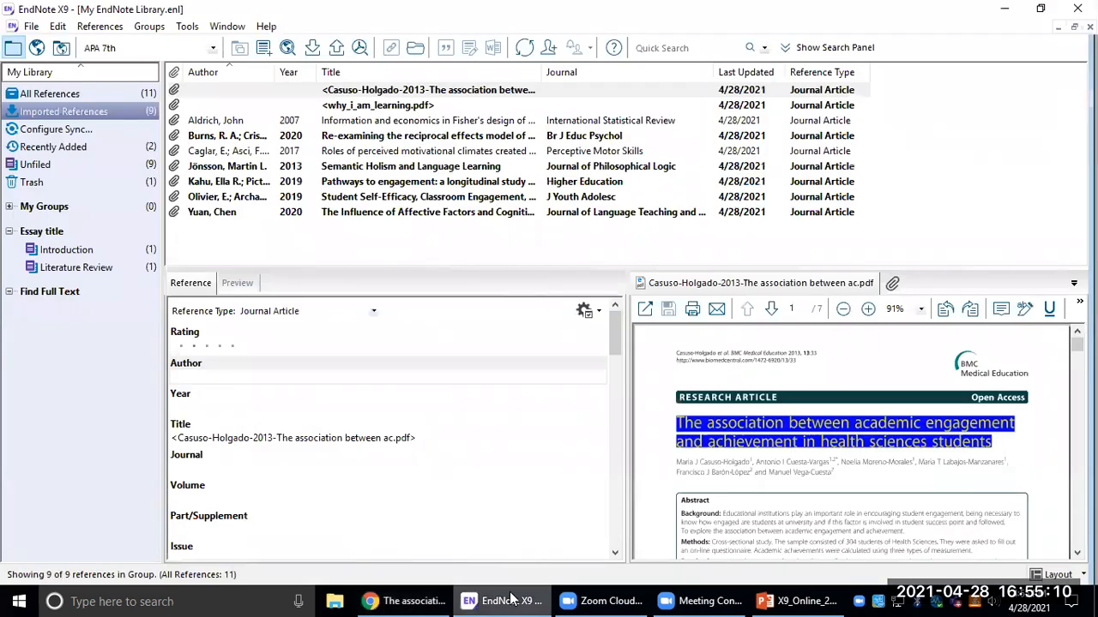
pyautogui.scroll(-5, 214, 429)
pyautogui.scroll(-5, 193, 436)
pyautogui.click(183, 429)
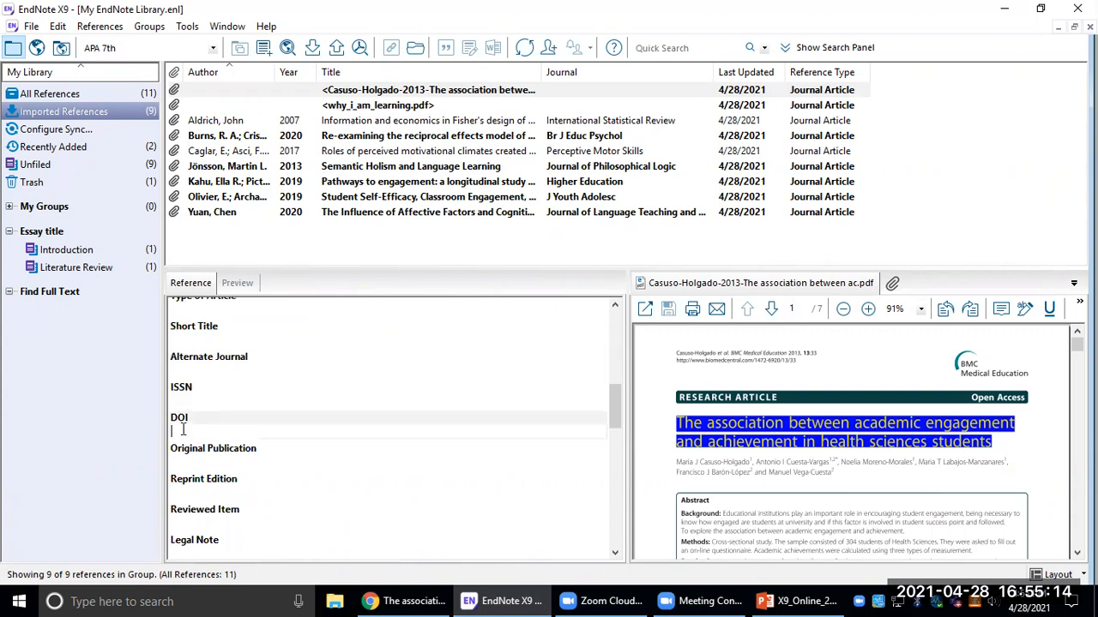
pyautogui.hotkey('ctrl', 'v')
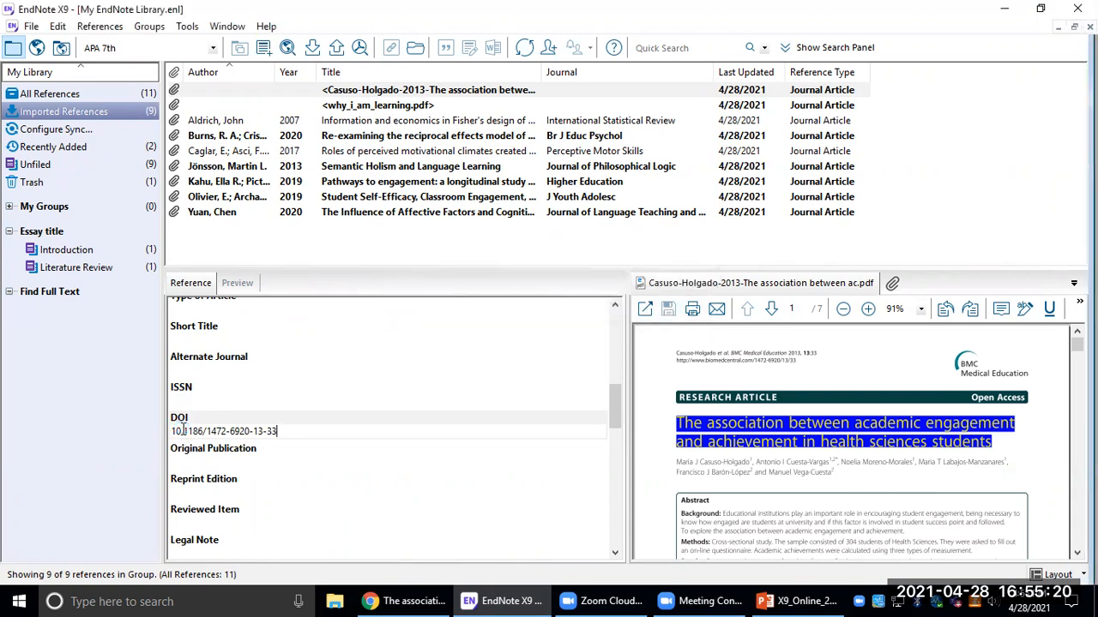
pyautogui.click(238, 286)
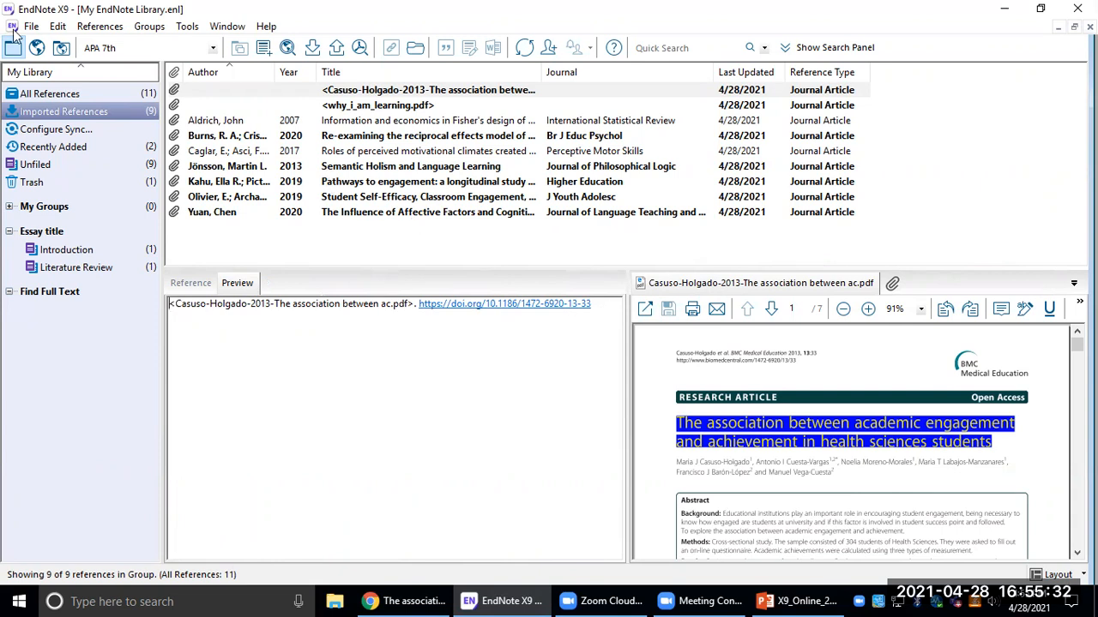
# Find reference updates for the record, update all its fields from the available data and review them.
pyautogui.click(96, 27)
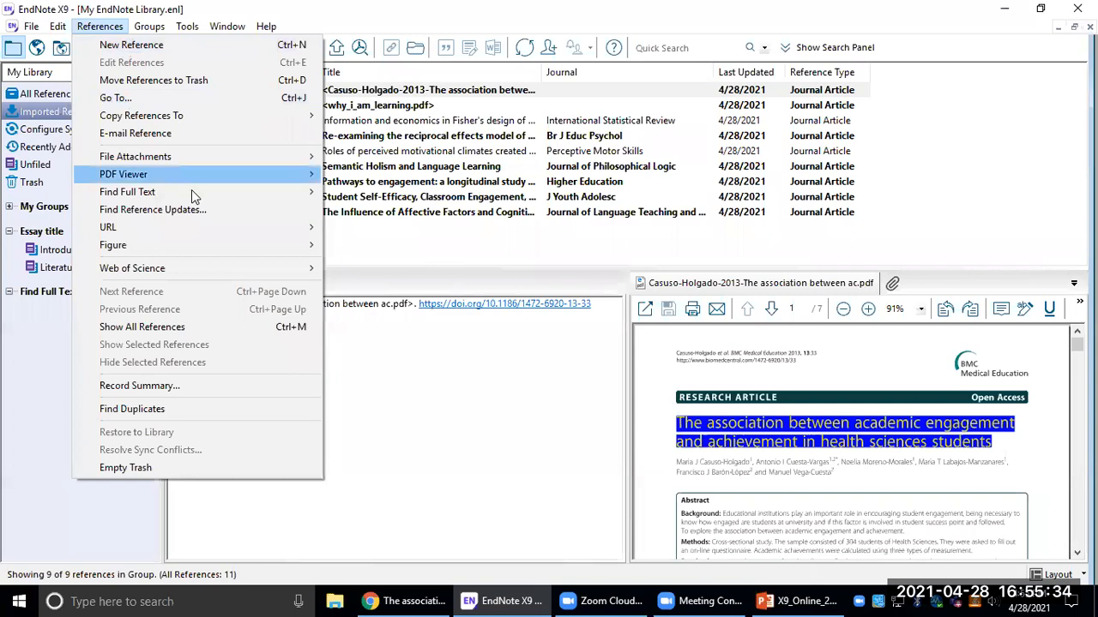
pyautogui.click(194, 218)
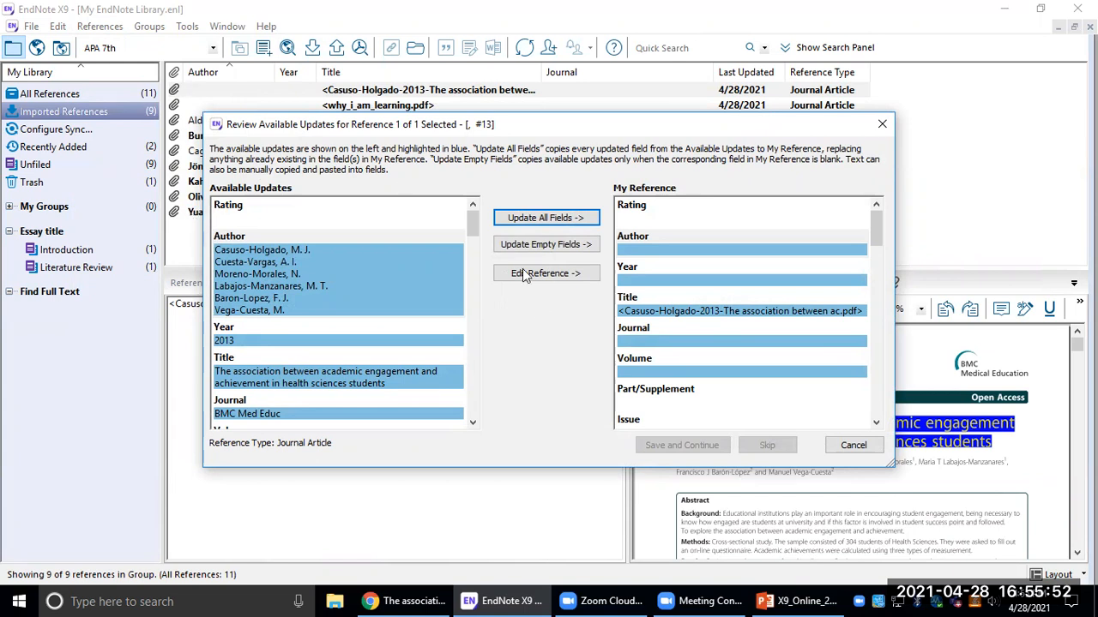
pyautogui.click(537, 219)
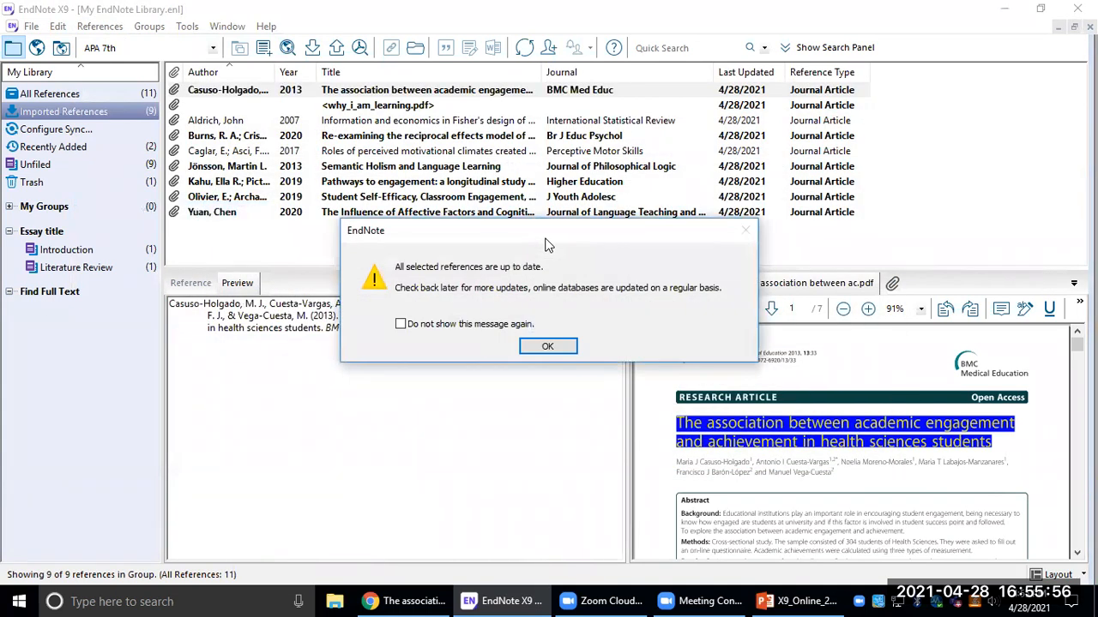
pyautogui.click(532, 341)
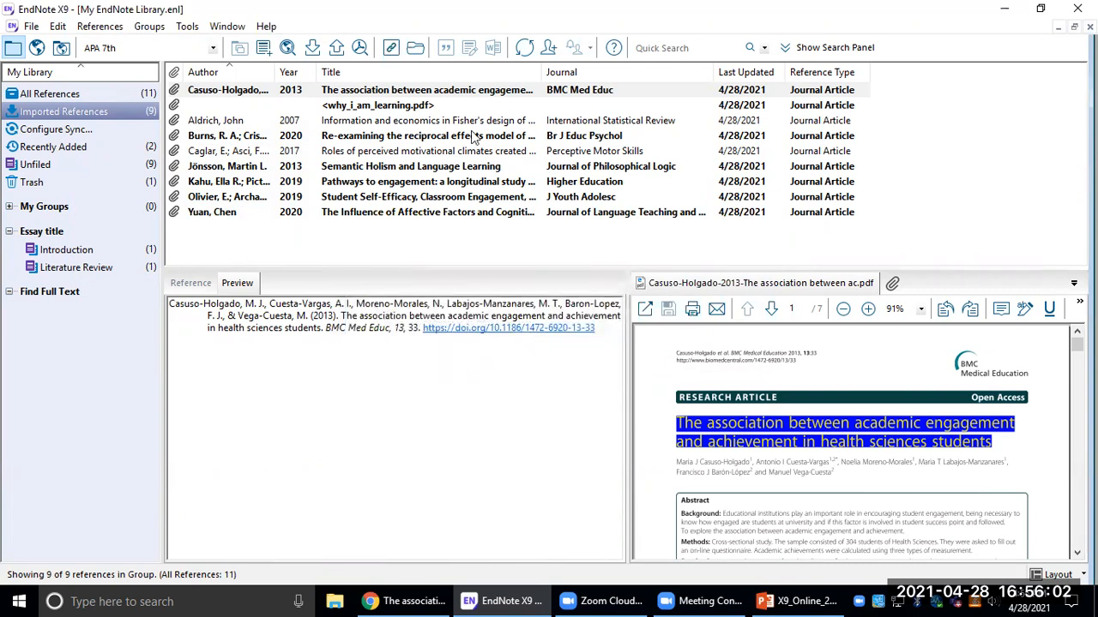
pyautogui.click(190, 284)
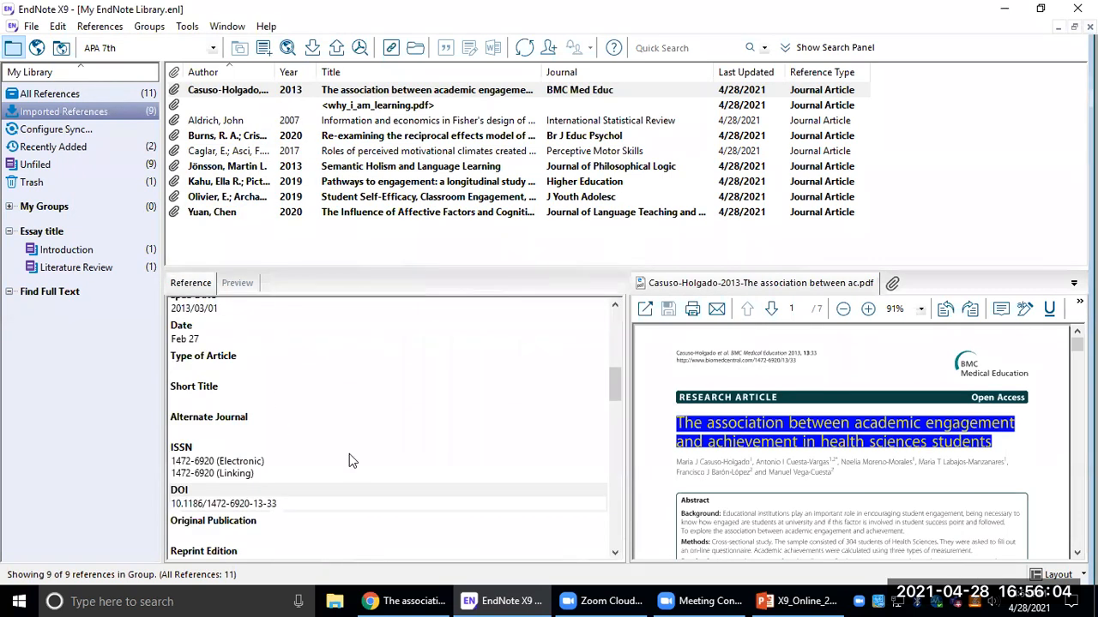
pyautogui.scroll(5, 441, 353)
pyautogui.scroll(3, 442, 353)
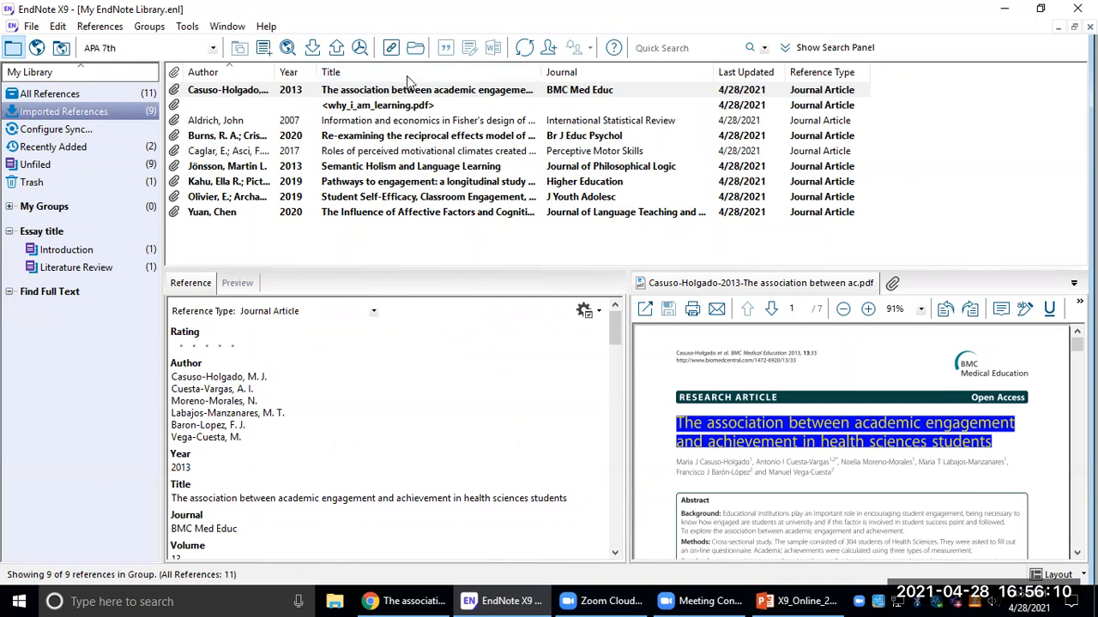
# Replace the title of the why_i_am_learning.pdf record with "I Don't Know Why I'm Learning This": Preservice English Teachers' Engagement in a Language Development Course.
pyautogui.click(409, 107)
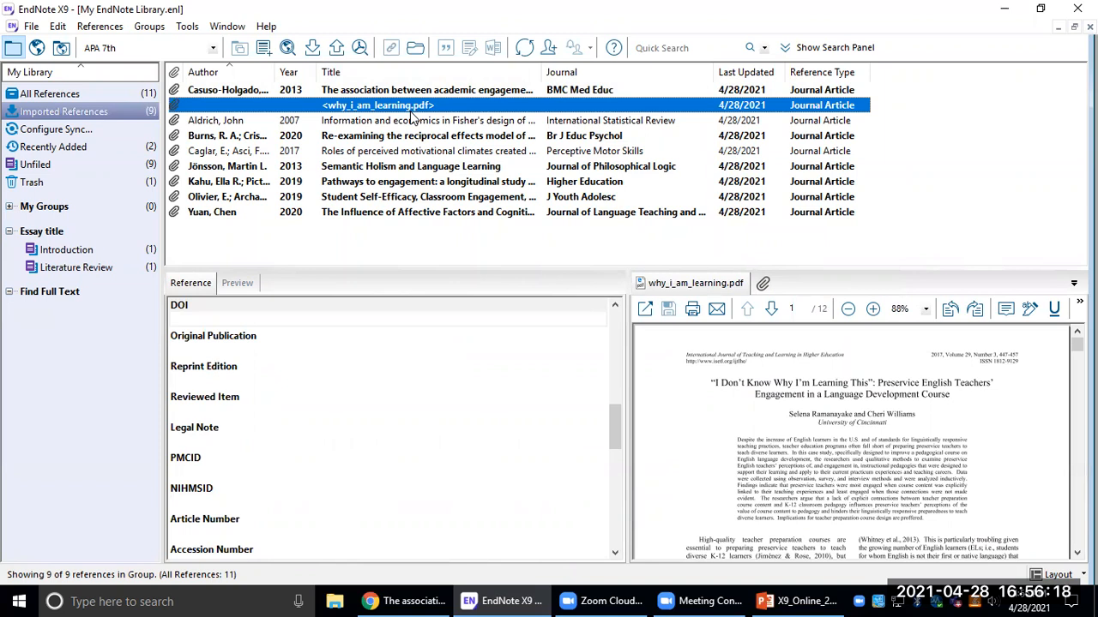
pyautogui.scroll(8, 306, 439)
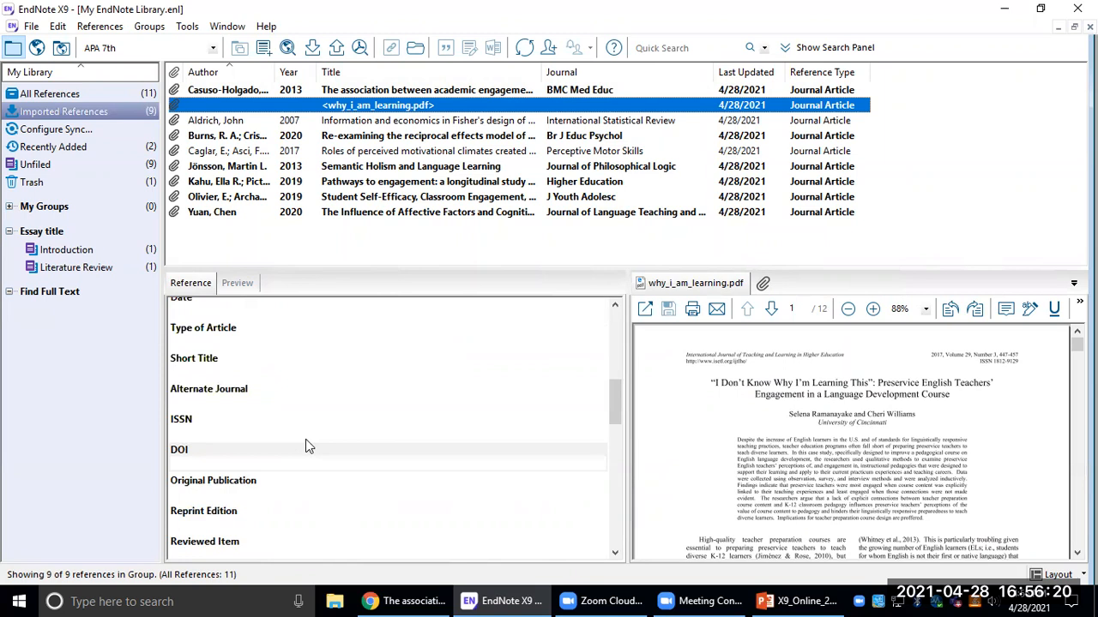
pyautogui.scroll(2, 300, 445)
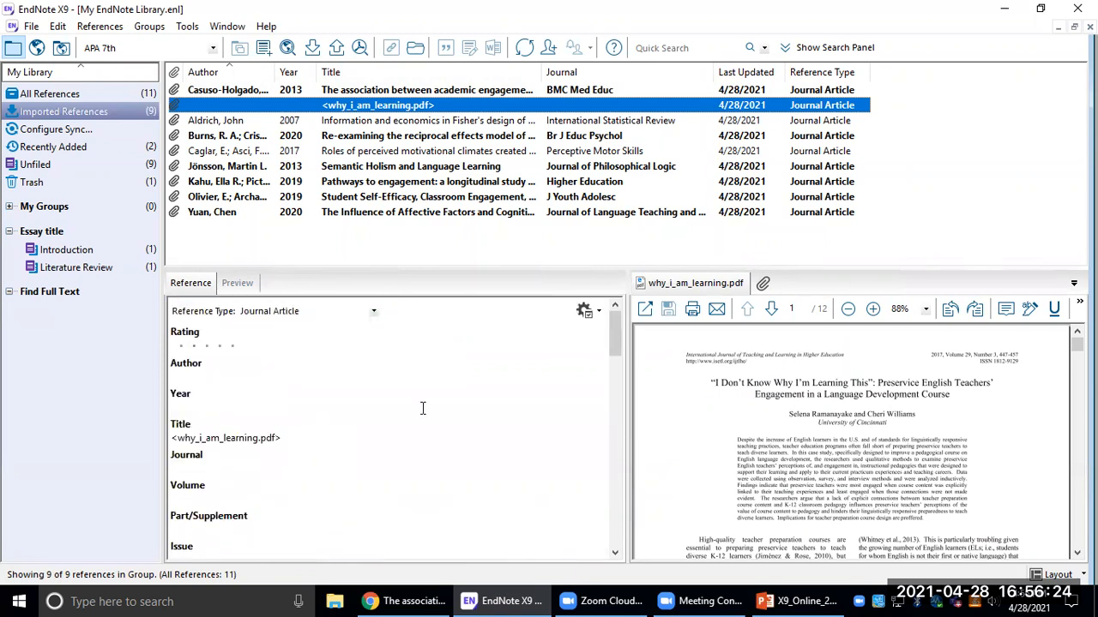
pyautogui.click(911, 388)
pyautogui.moveTo(950, 395); pyautogui.dragTo(715, 387)
pyautogui.hotkey('ctrl', 'c')
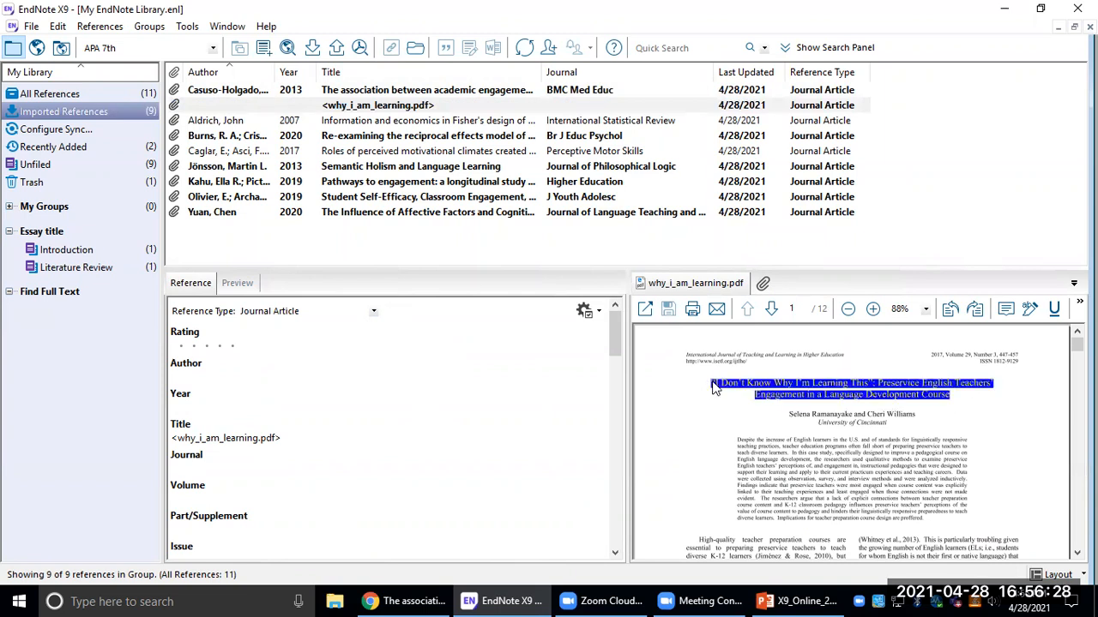
pyautogui.click(287, 439)
pyautogui.moveTo(288, 439); pyautogui.dragTo(125, 411)
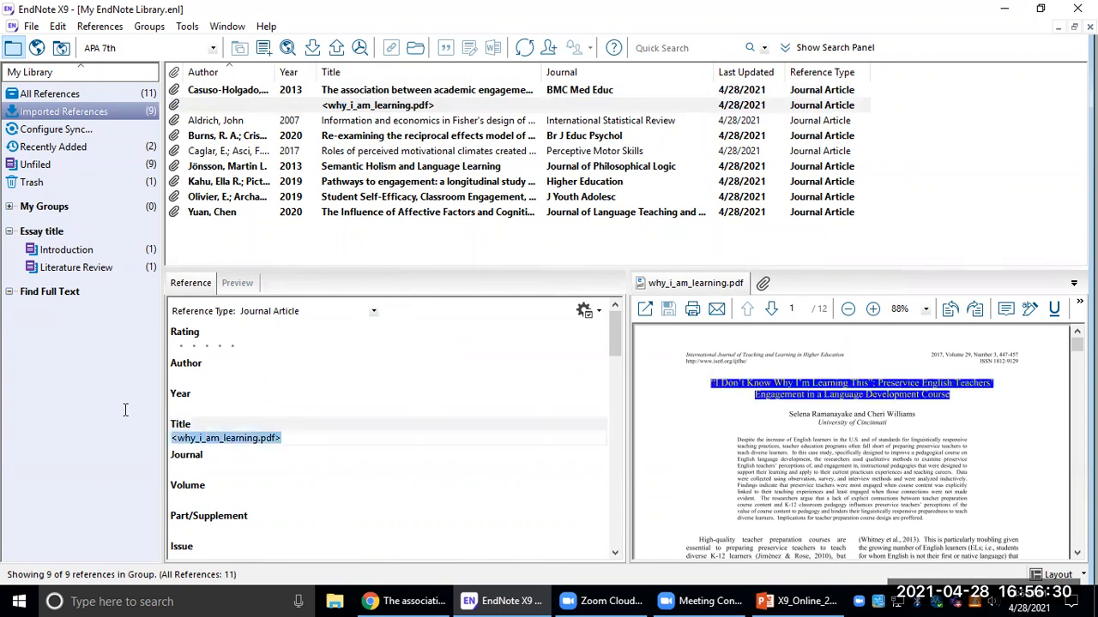
pyautogui.hotkey('ctrl', 'v')
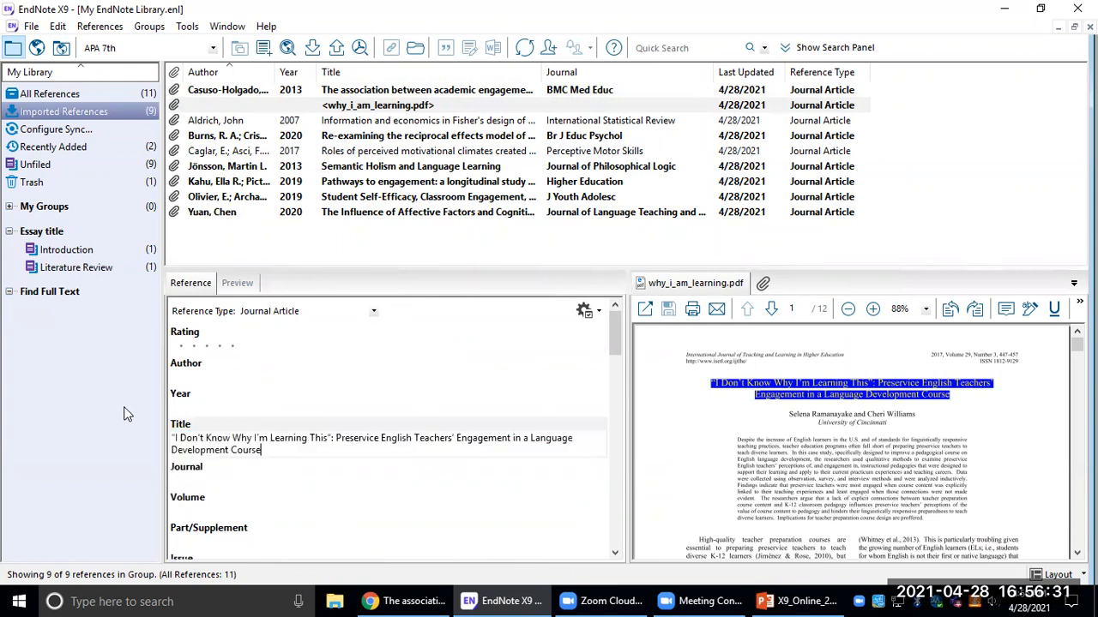
# Copy the journal name International Journal of Teaching and Learning in Higher Education from the PDF header into the record's Journal field.
pyautogui.click(768, 369)
pyautogui.moveTo(844, 355); pyautogui.dragTo(680, 363)
pyautogui.hotkey('ctrl', 'c')
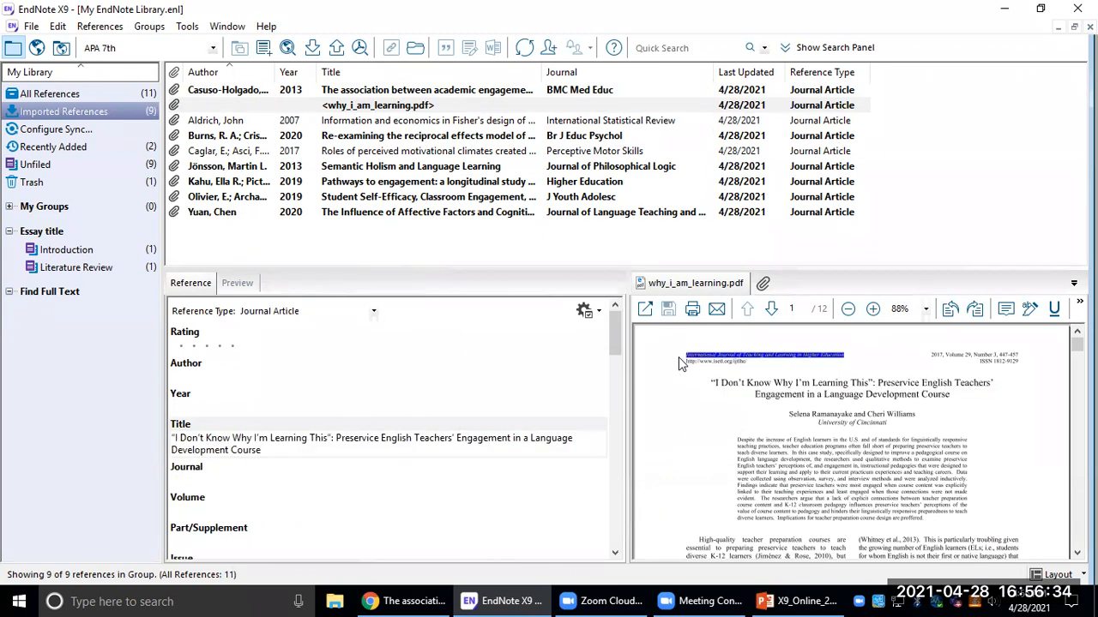
pyautogui.scroll(-1, 185, 450)
pyautogui.click(210, 423)
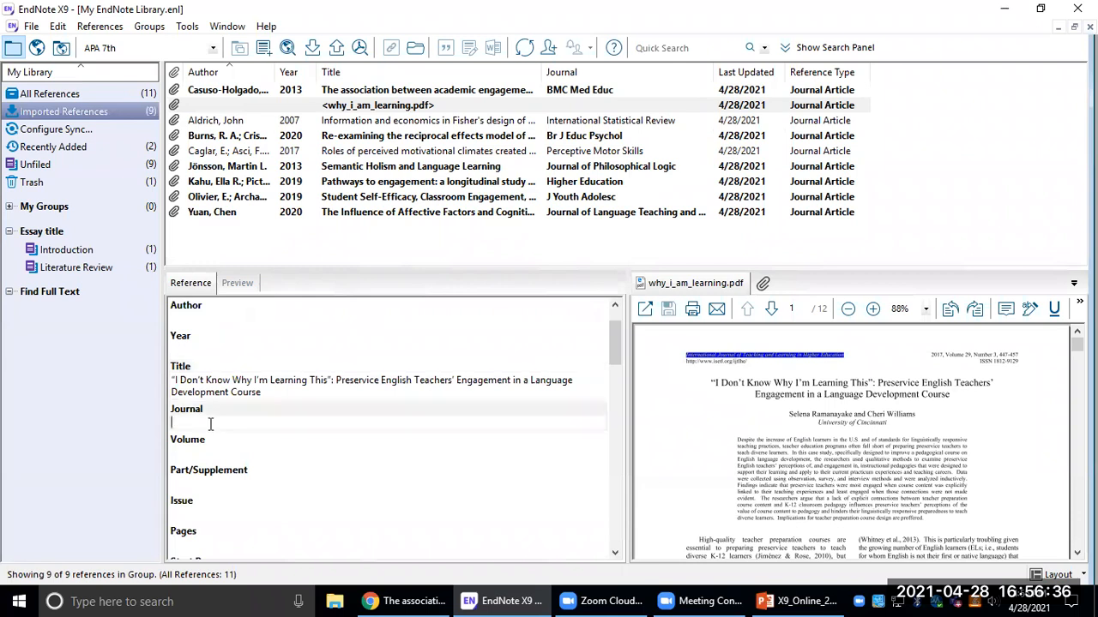
pyautogui.hotkey('ctrl', 'v')
# Set the record's volume to 29 and its issue to 3.
pyautogui.click(967, 348)
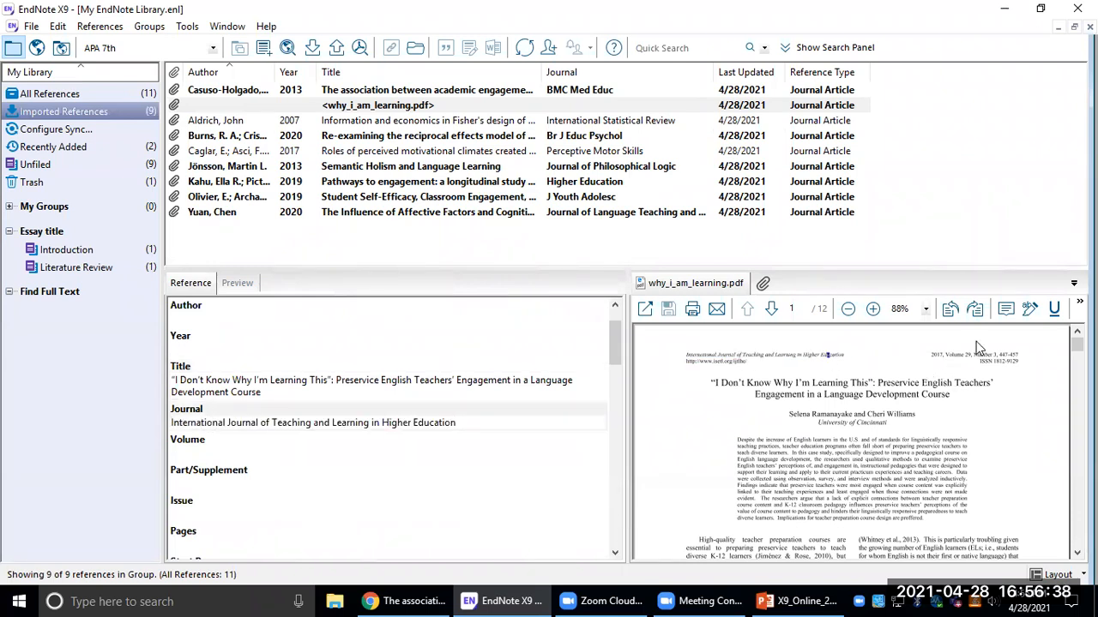
pyautogui.click(211, 452)
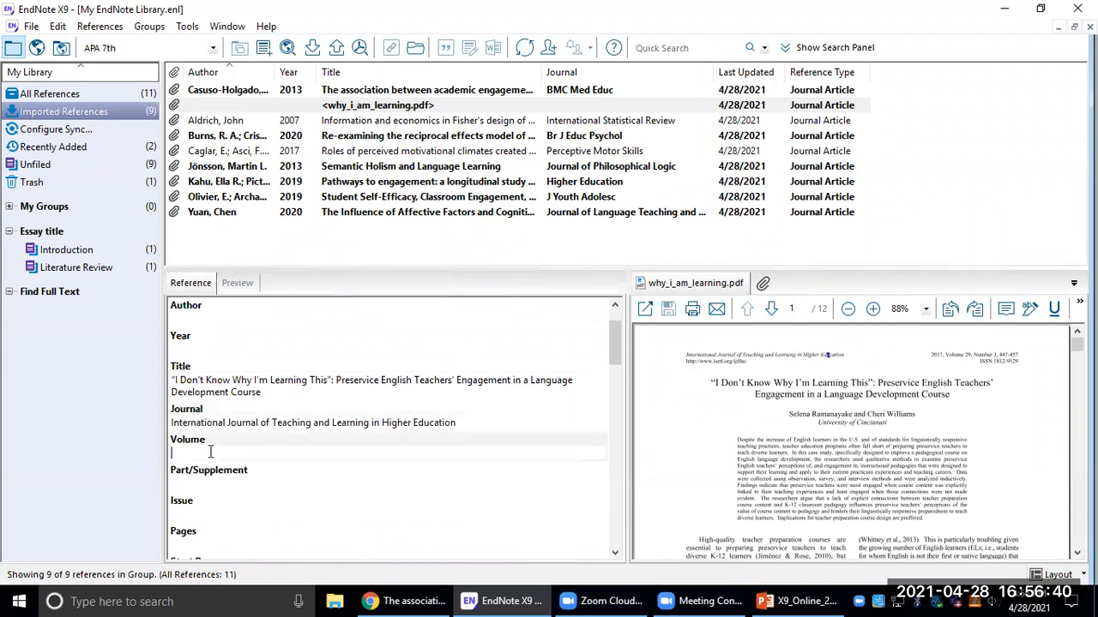
pyautogui.write('2')
pyautogui.press('Tab')
pyautogui.press('Tab')
pyautogui.write('3')
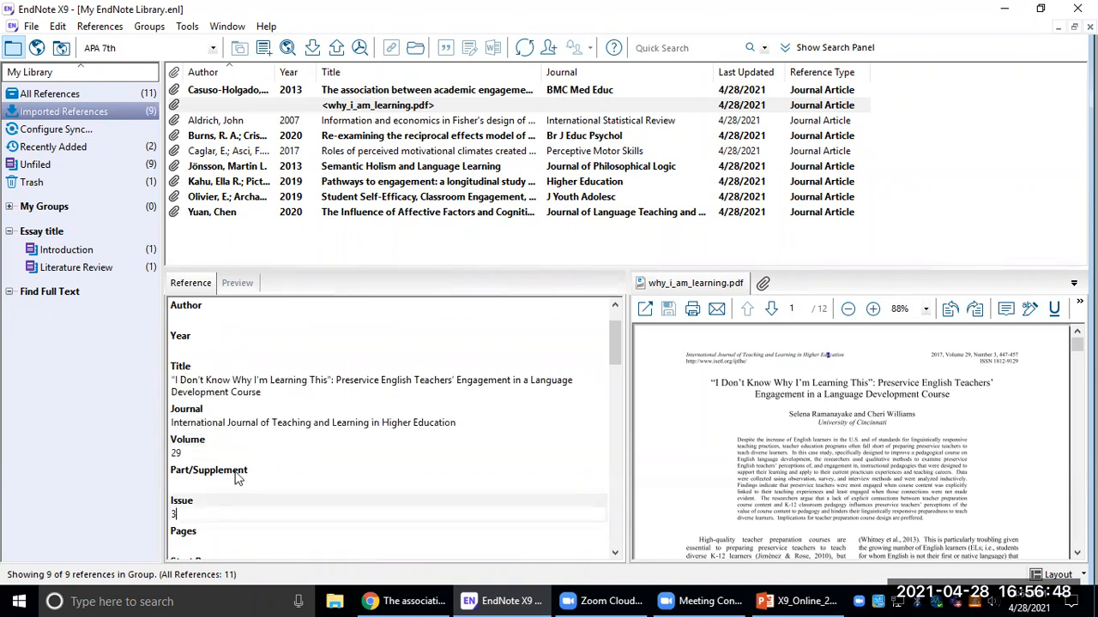
# Copy the page range 447-457 from the PDF header into the record's Pages field.
pyautogui.moveTo(997, 354)
pyautogui.mouseDown()
pyautogui.moveTo(1019, 354)
pyautogui.moveTo(1001, 355)
pyautogui.mouseUp()
pyautogui.hotkey('ctrl', 'c')
pyautogui.click(1022, 355)
pyautogui.scroll(-1, 221, 478)
pyautogui.click(184, 512)
pyautogui.hotkey('ctrl', 'v')
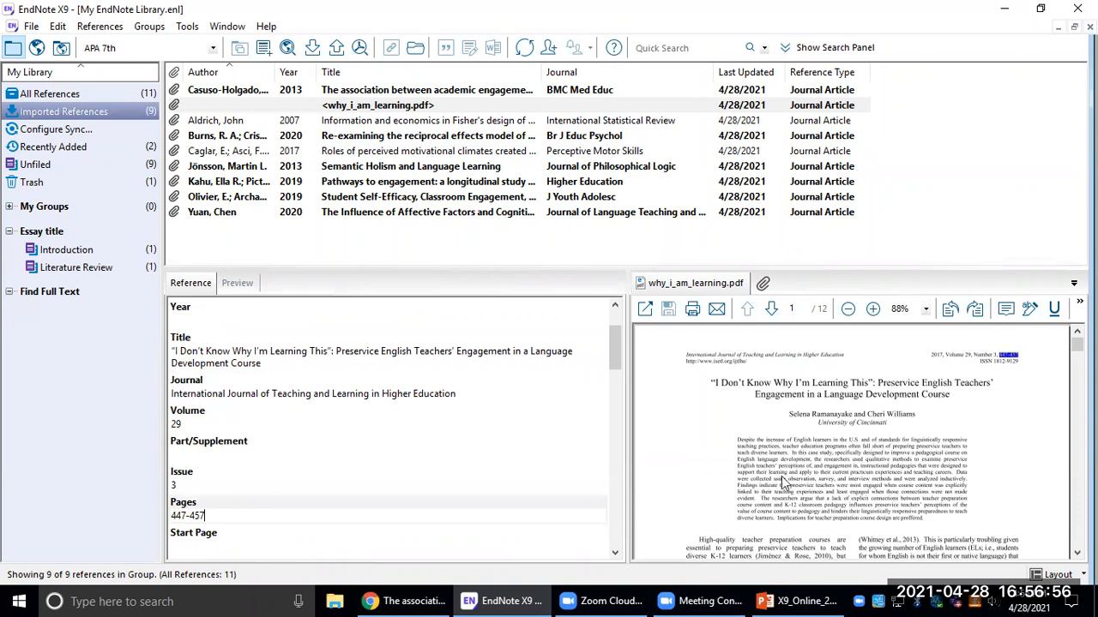
# Copy both authors' names from the PDF into the record's Author field and set the year to 2017.
pyautogui.click(903, 415)
pyautogui.moveTo(809, 415)
pyautogui.mouseDown()
pyautogui.moveTo(919, 413)
pyautogui.moveTo(787, 415)
pyautogui.mouseUp()
pyautogui.hotkey('ctrl', 'c')
pyautogui.scroll(3, 313, 420)
pyautogui.click(212, 375)
pyautogui.hotkey('ctrl', 'v')
pyautogui.press('Tab')
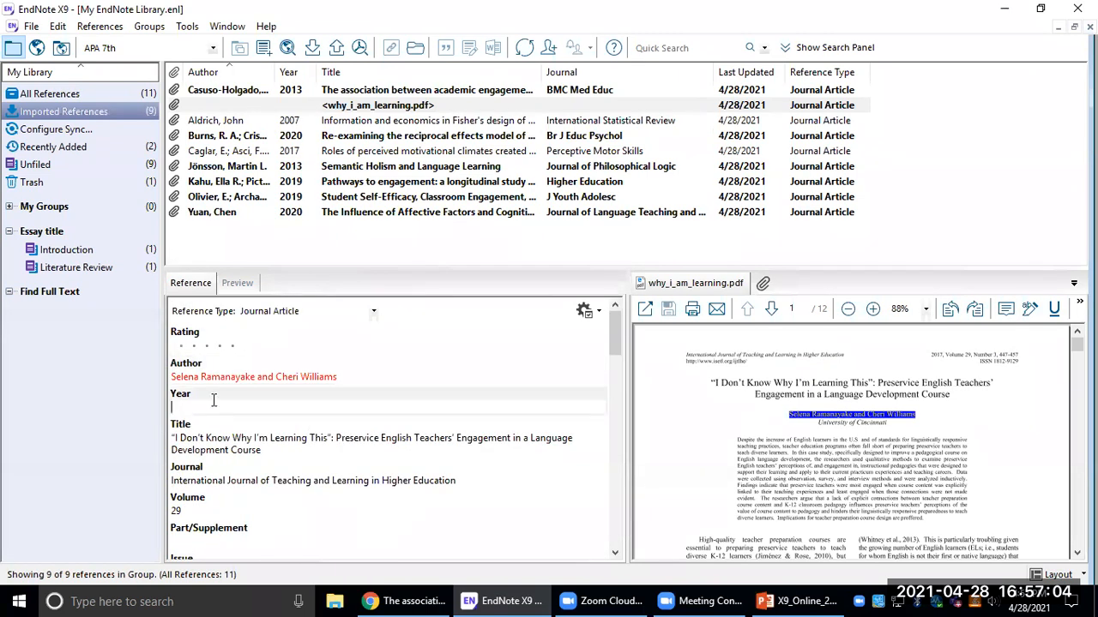
pyautogui.write('2017')
# Remove the word "and" between the two authors and put each author on a separate line.
pyautogui.click(269, 377)
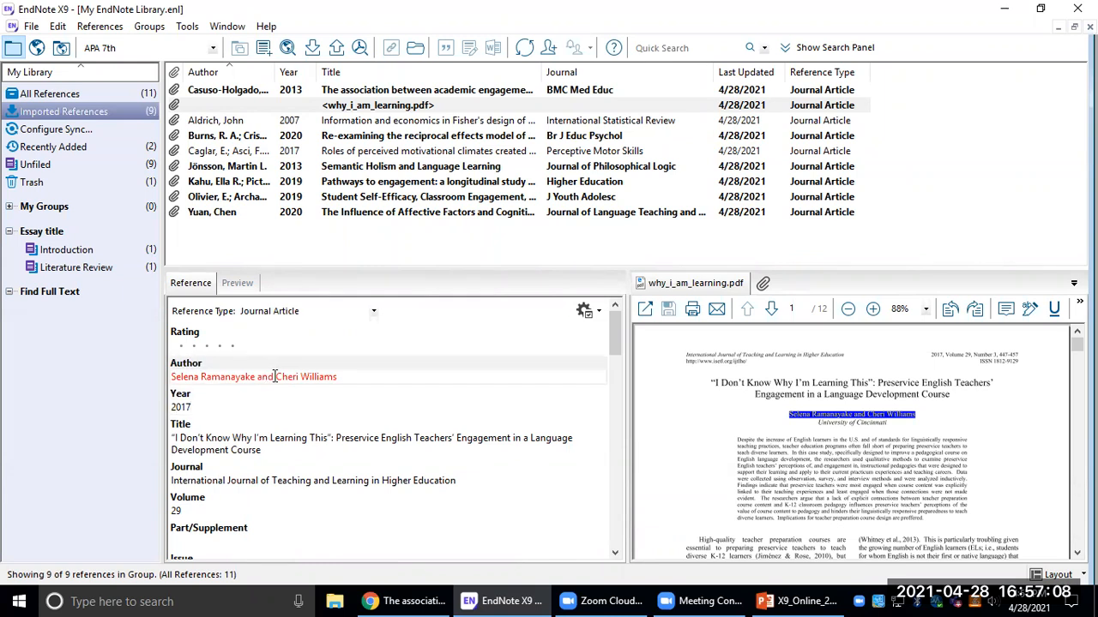
pyautogui.press('BackSpace')
pyautogui.press('BackSpace')
pyautogui.press('BackSpace')
pyautogui.press('BackSpace')
pyautogui.press('BackSpace')
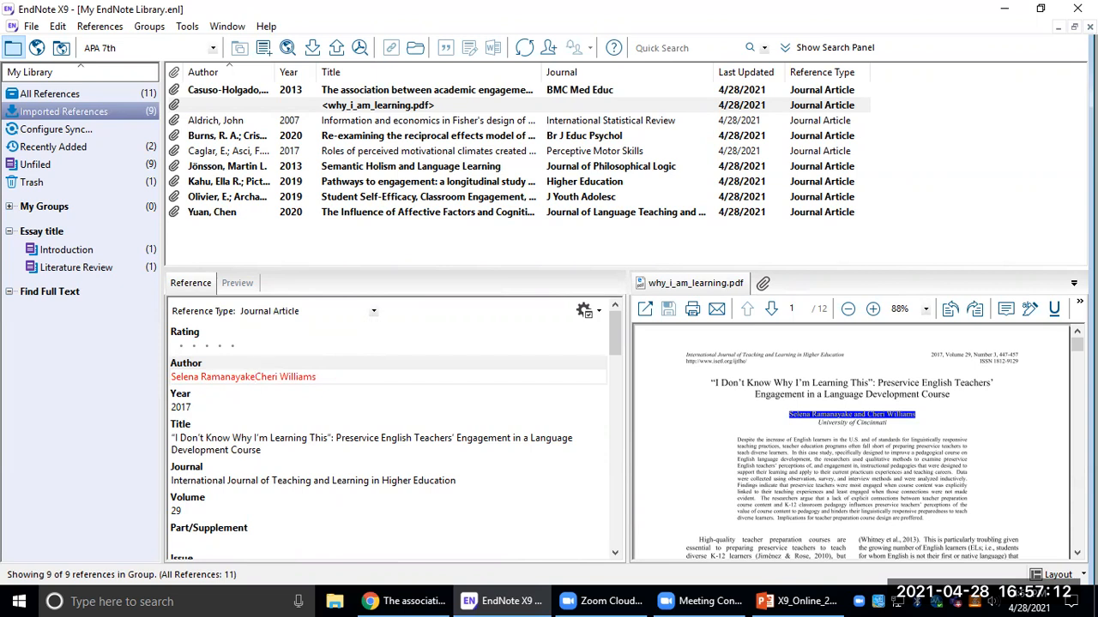
pyautogui.press('Return')
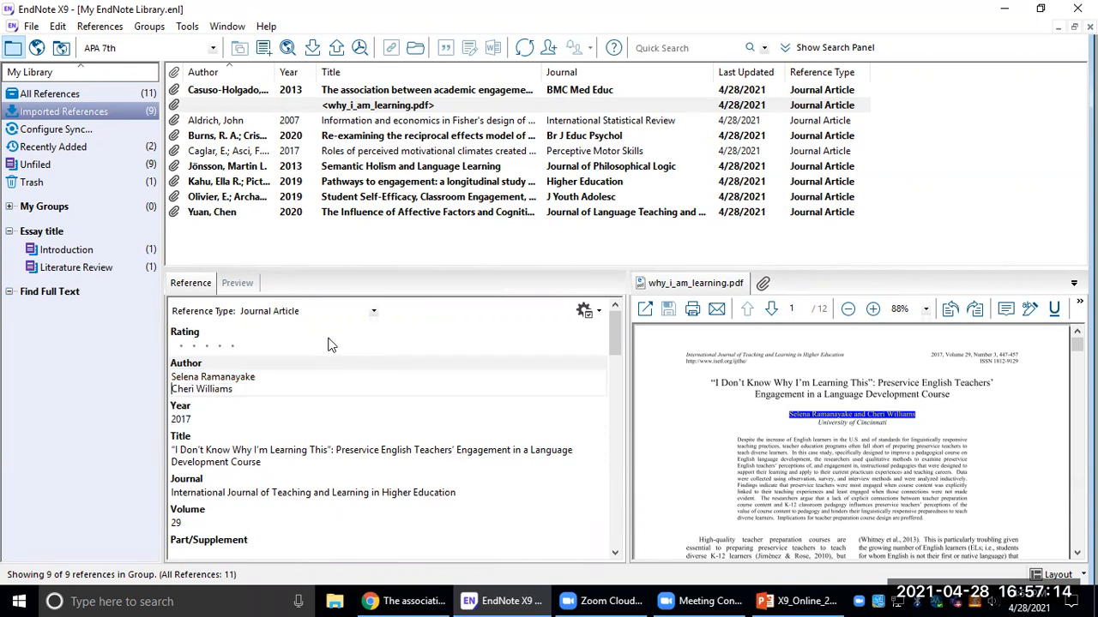
# Save the completed why_i_am_learning.pdf record and preview its citation in APA 7th style.
pyautogui.click(741, 424)
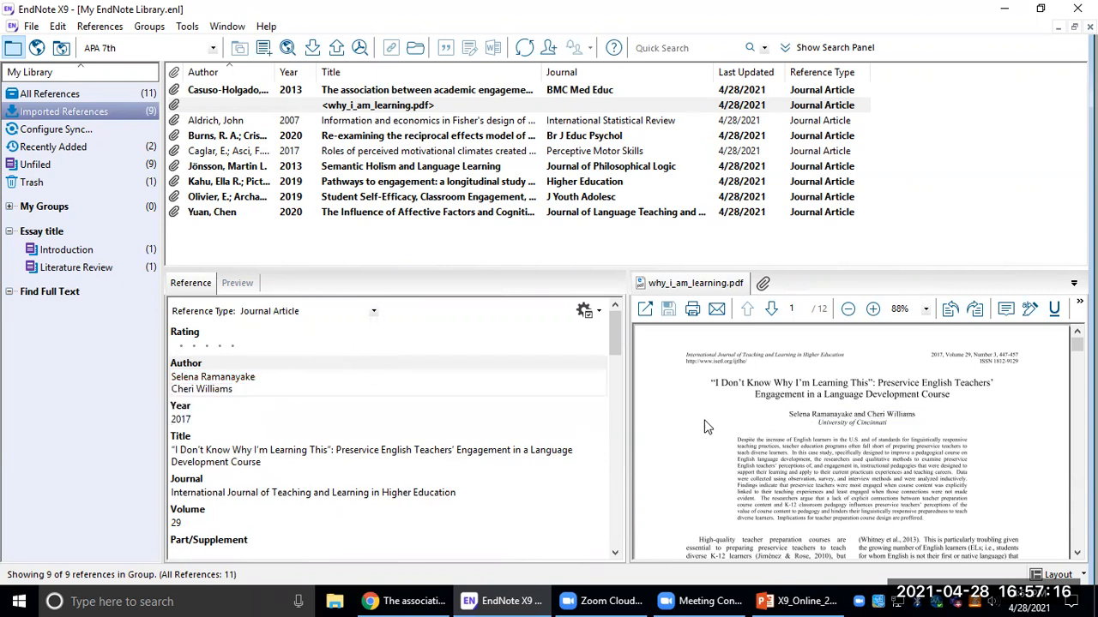
pyautogui.scroll(-2, 284, 441)
pyautogui.scroll(-9, 285, 441)
pyautogui.scroll(4, 283, 441)
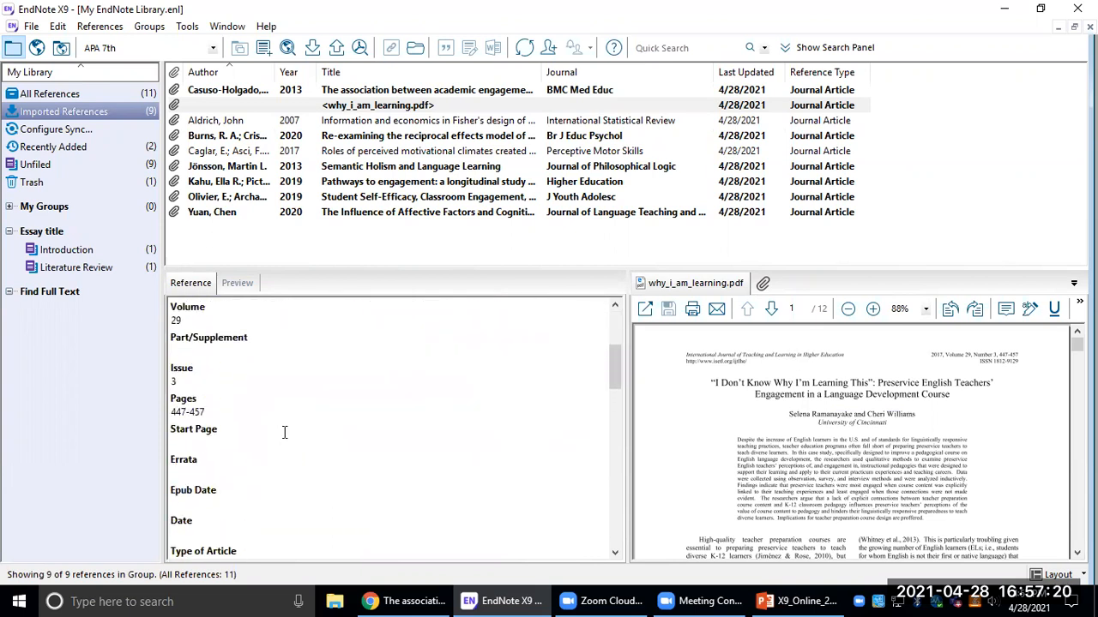
pyautogui.scroll(7, 286, 441)
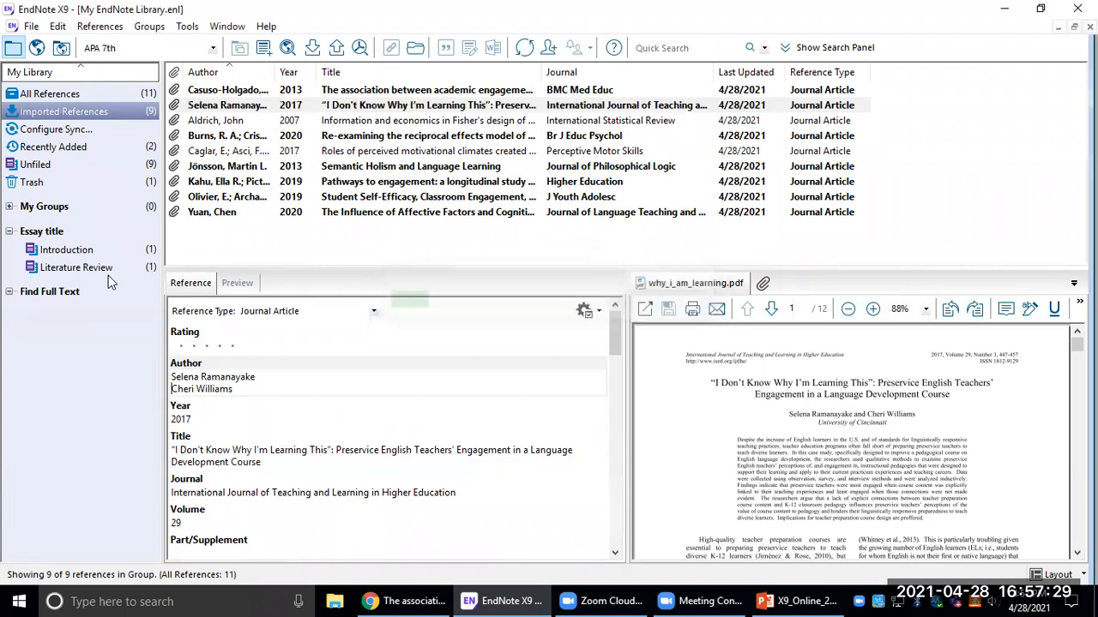
pyautogui.click(242, 284)
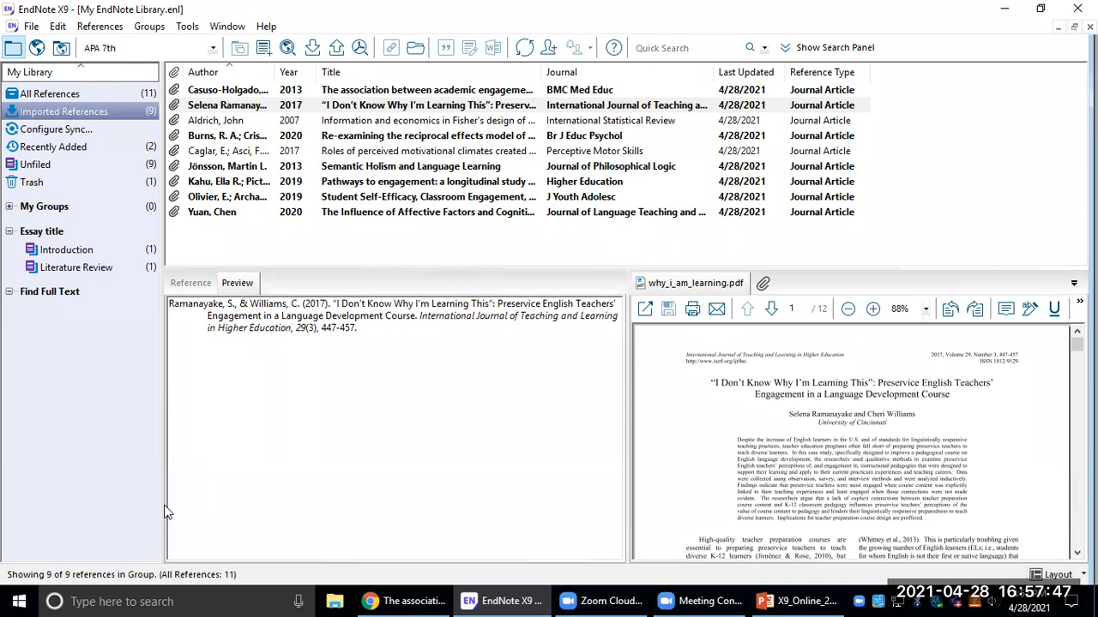
pyautogui.click(185, 285)
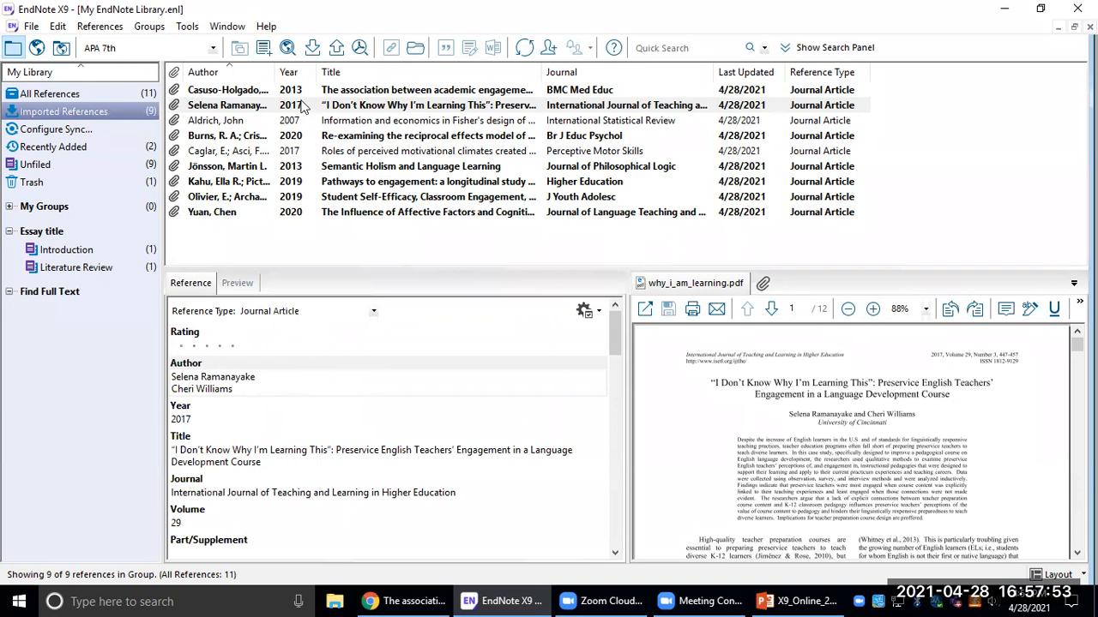
# Open the 2017 "I Don't Know Why I'm Learning This" record in its own window and change its whole title to sentence case.
pyautogui.doubleClick(397, 103)
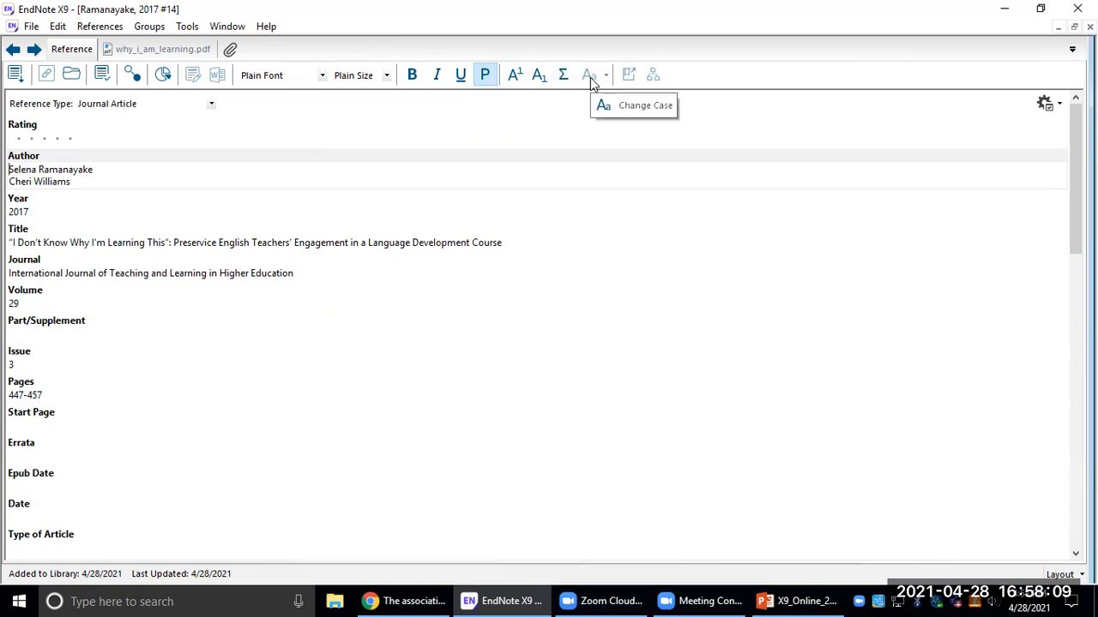
pyautogui.click(162, 243)
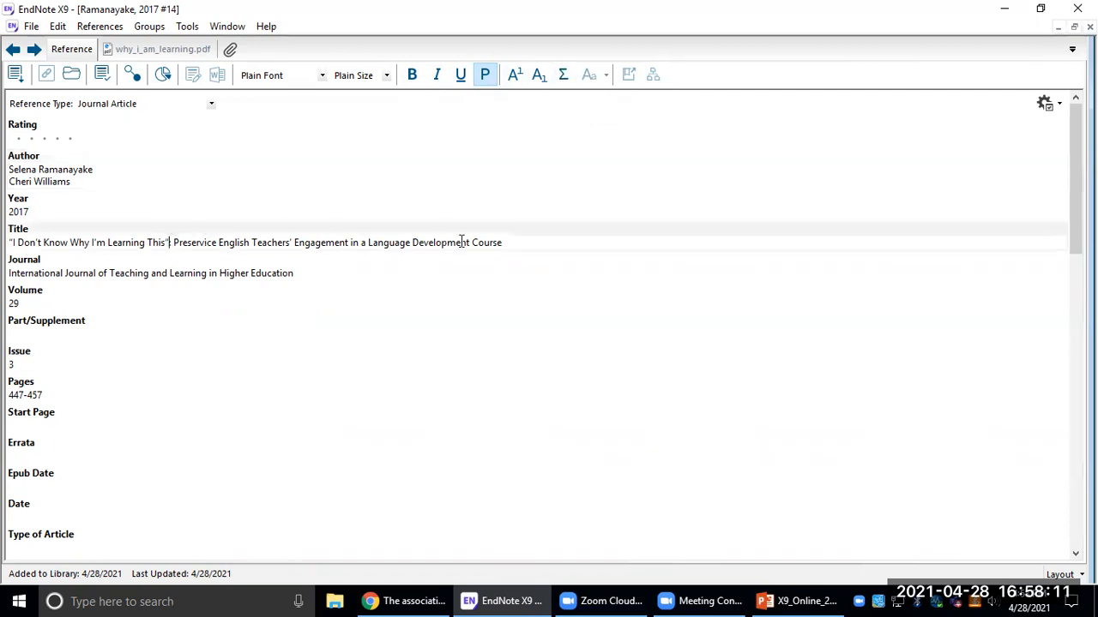
pyautogui.moveTo(522, 245); pyautogui.dragTo(9, 243)
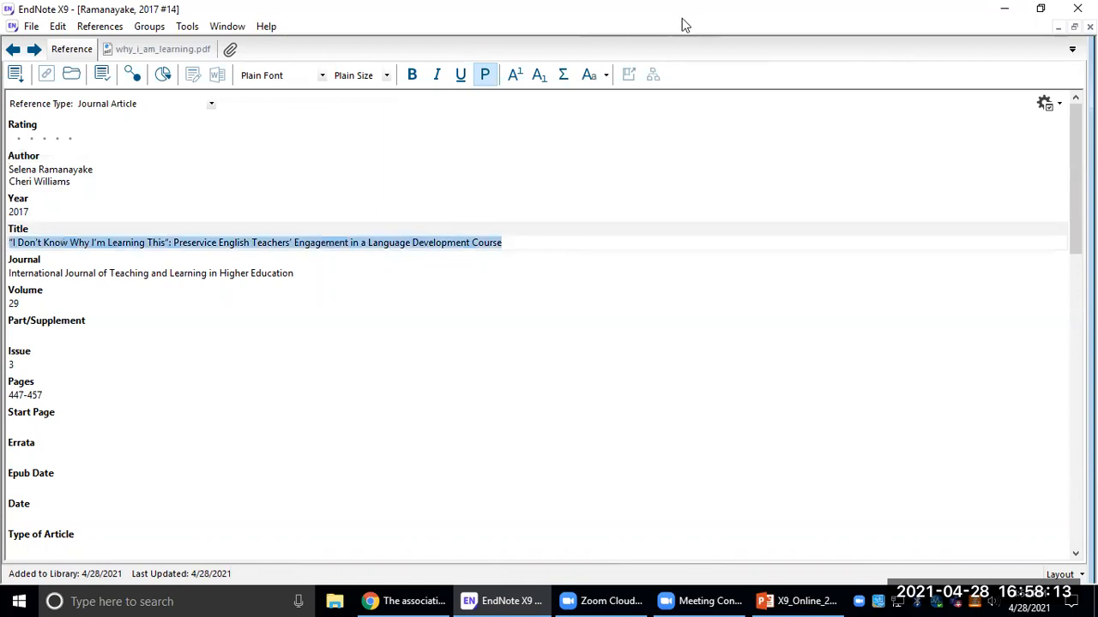
pyautogui.click(608, 76)
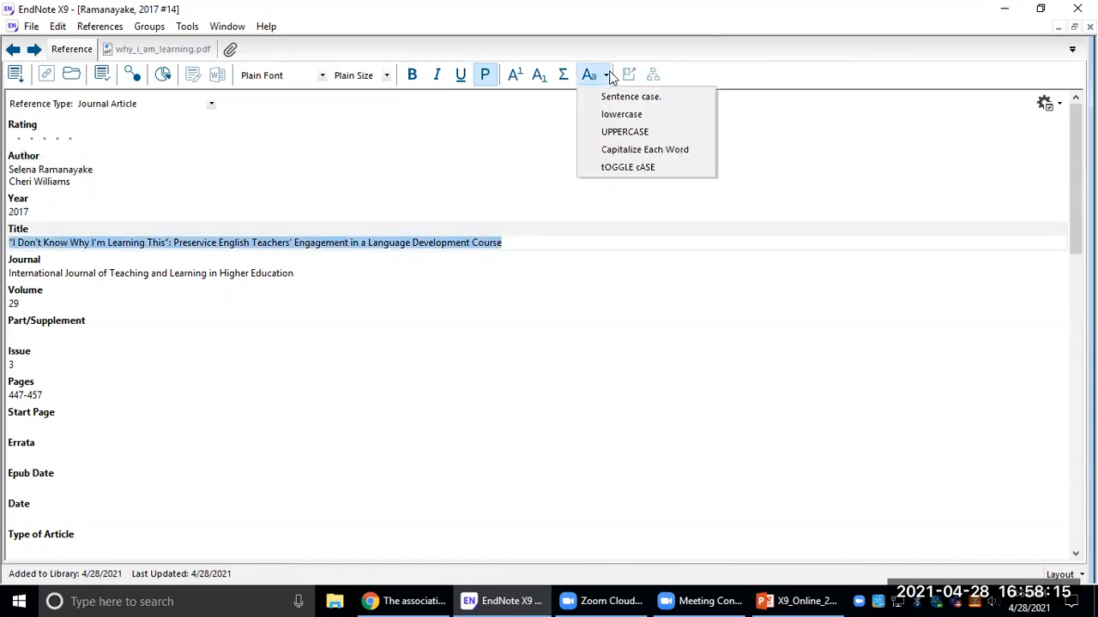
pyautogui.click(637, 98)
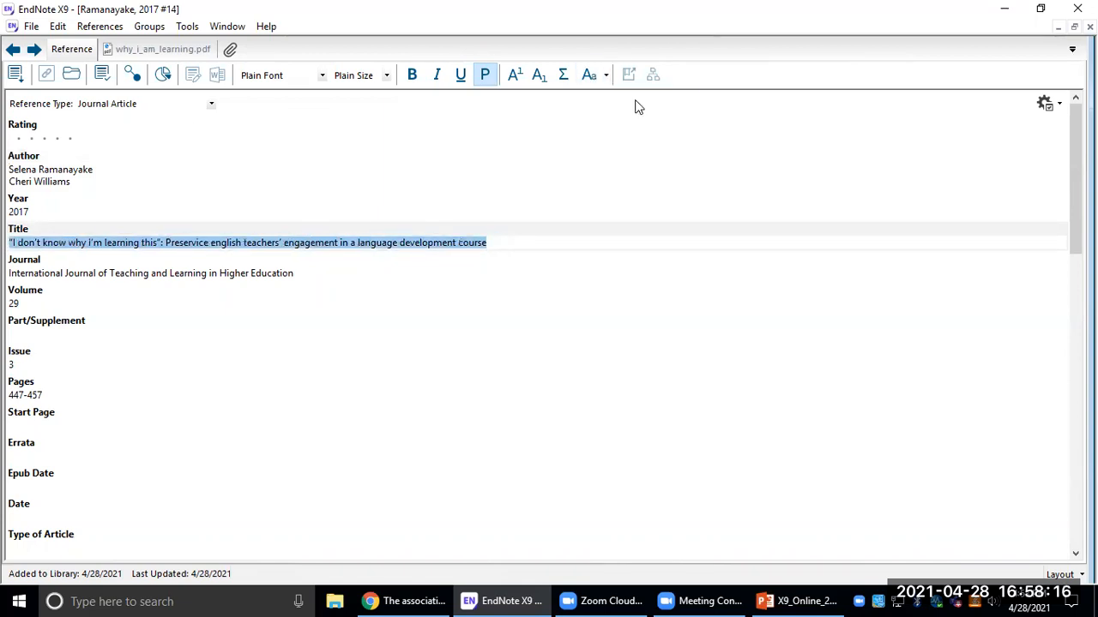
# Restore the capital I in "I'm" and the capital E in "English" within the title.
pyautogui.click(89, 243)
pyautogui.press('Delete')
pyautogui.write('I')
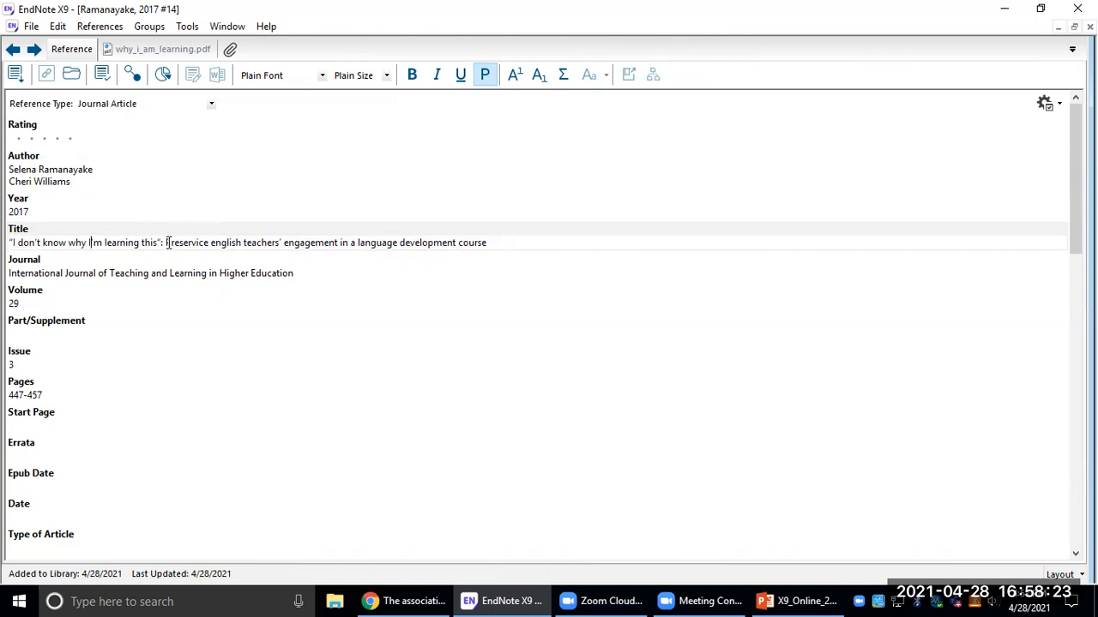
pyautogui.click(117, 242)
pyautogui.write('E')
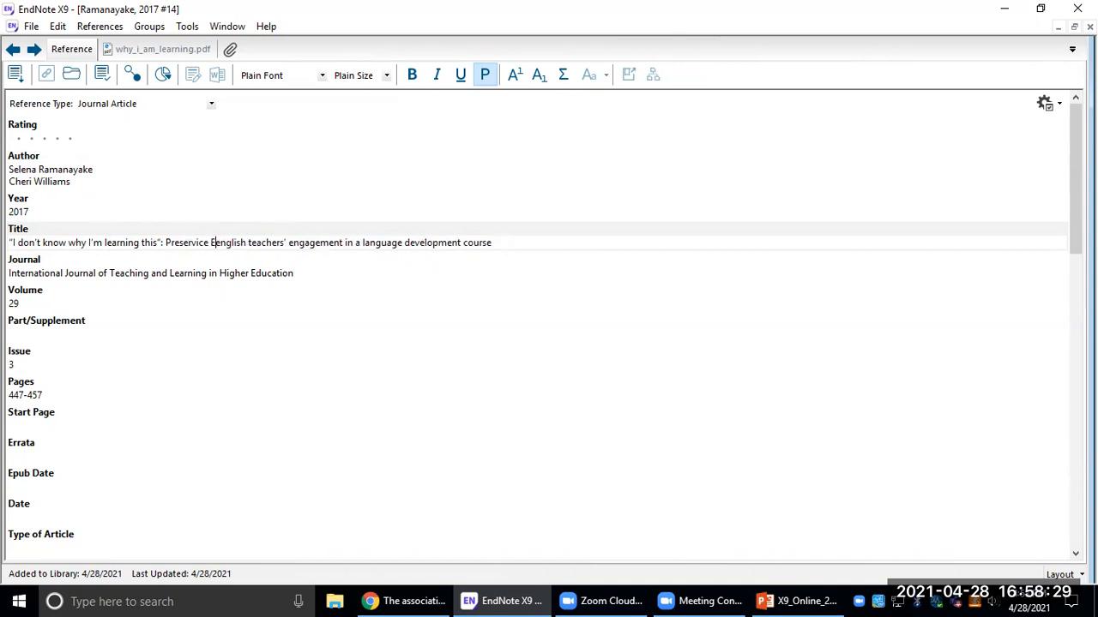
pyautogui.press('Delete')
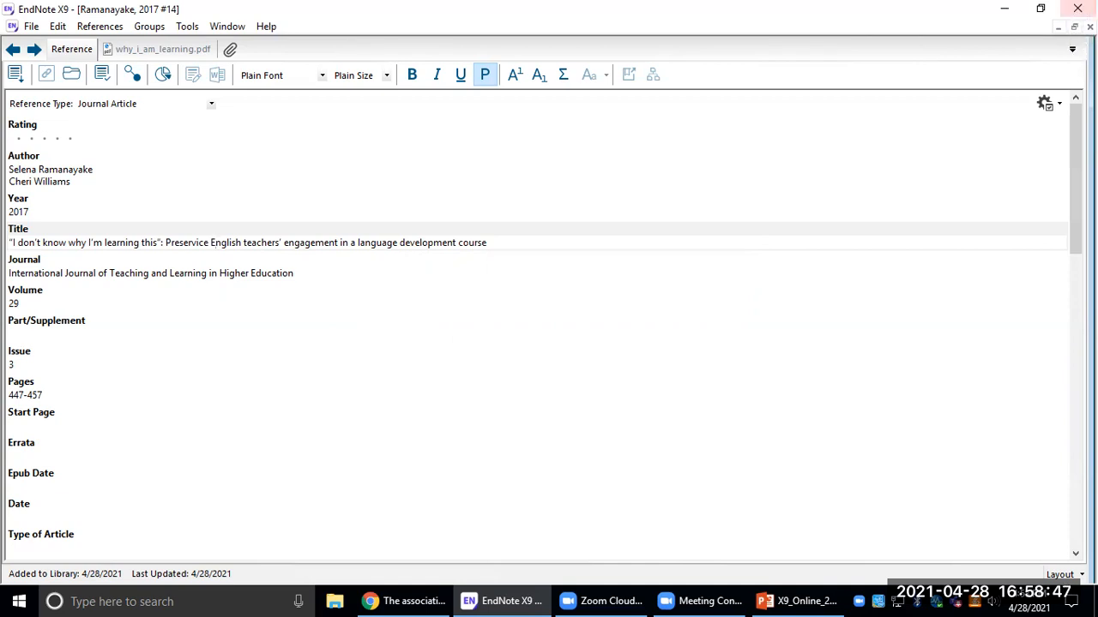
# Close the record window with the title changes kept and preview the record's revised APA 7th citation.
pyautogui.click(1090, 27)
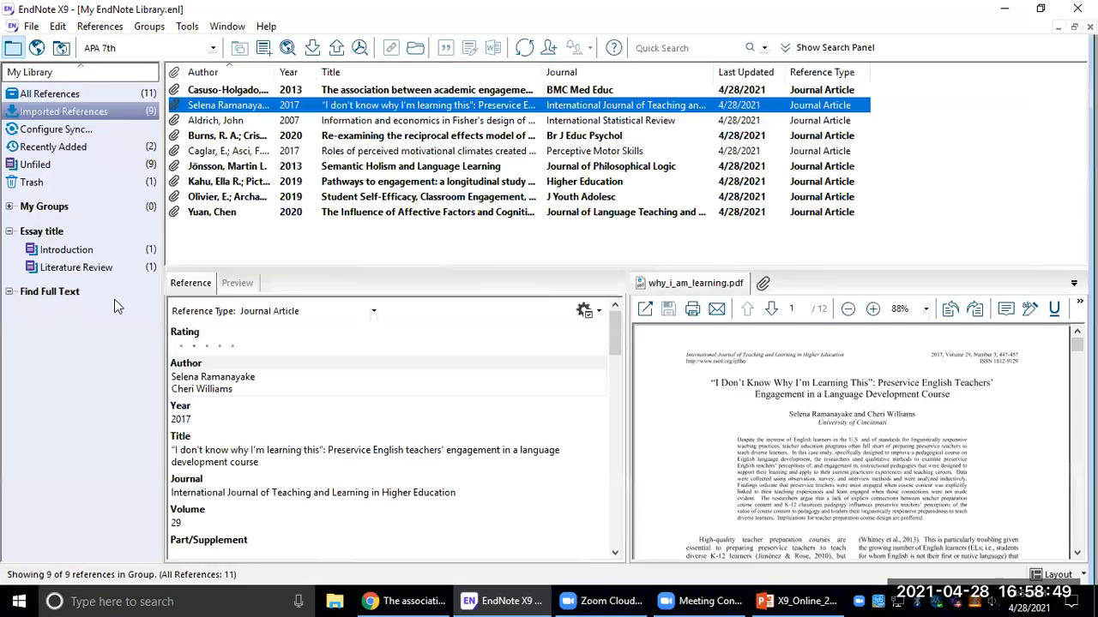
pyautogui.click(252, 287)
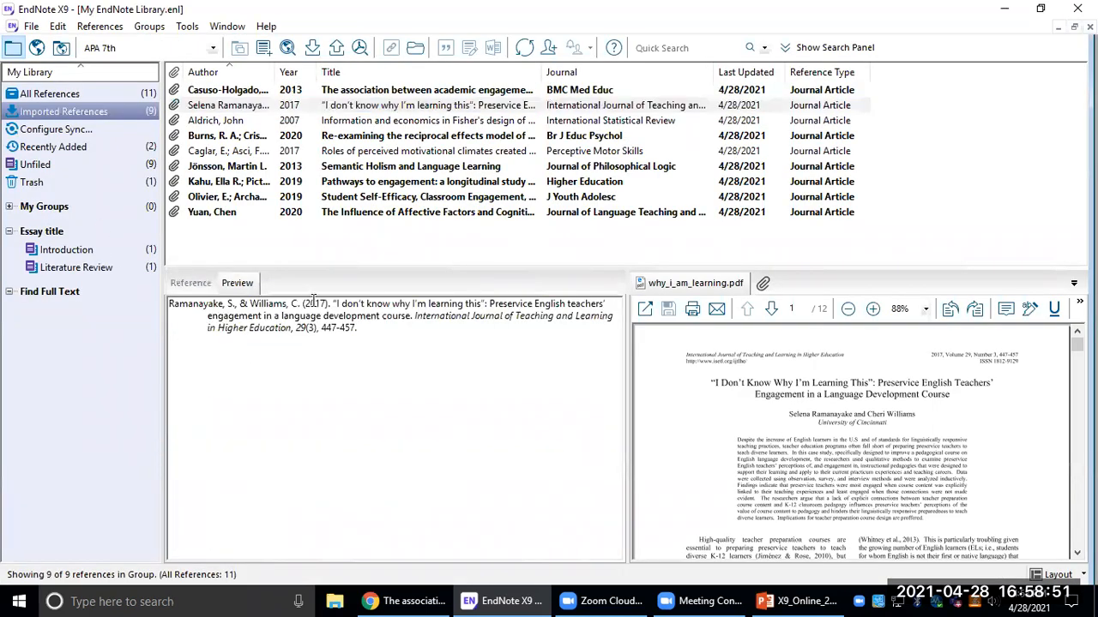